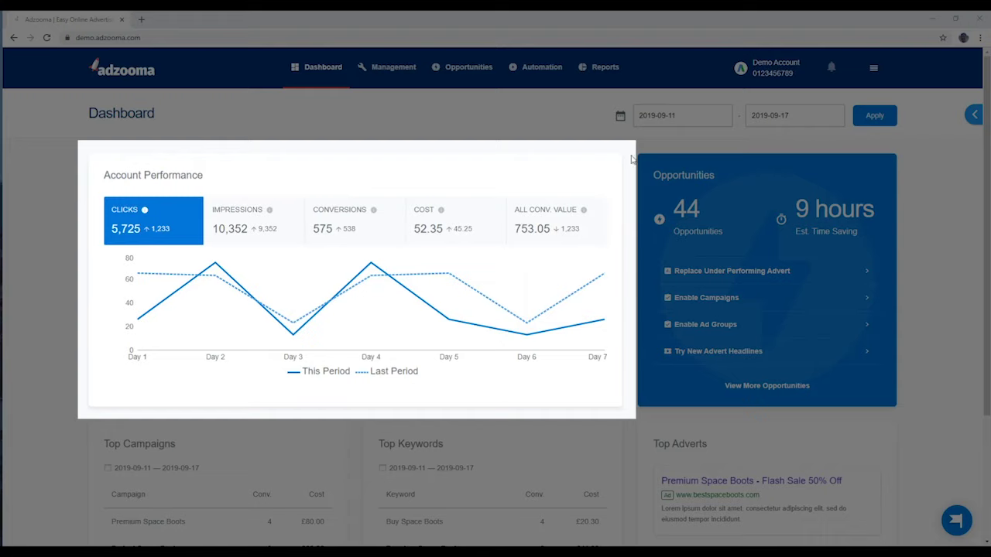
Chart Impressions, Conversions, Cost and All Conv. Value on the dashboard, then return to Clicks.
{"action": "left_click", "coordinate": [291, 219]}
{"action": "left_click", "coordinate": [391, 200]}
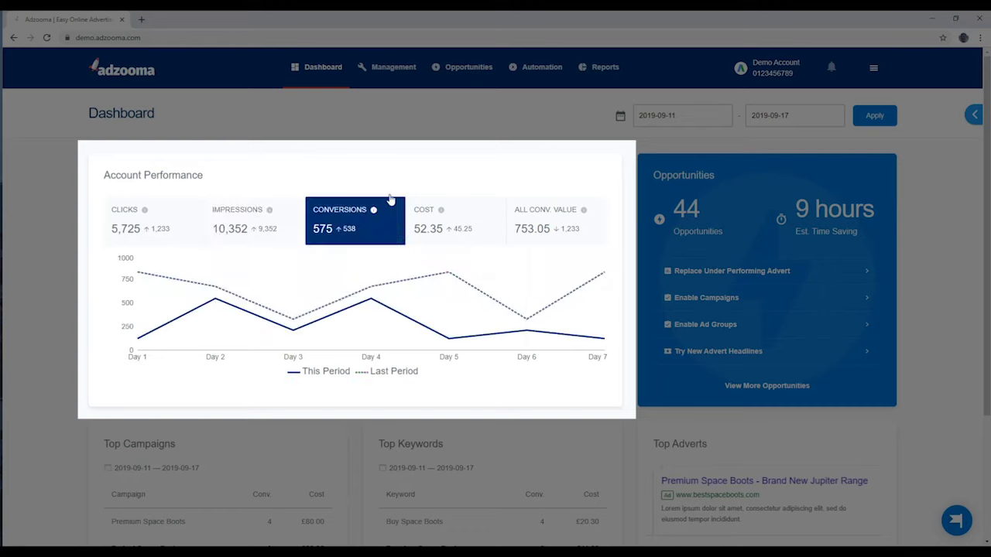
{"action": "left_click", "coordinate": [491, 205]}
{"action": "left_click", "coordinate": [592, 215]}
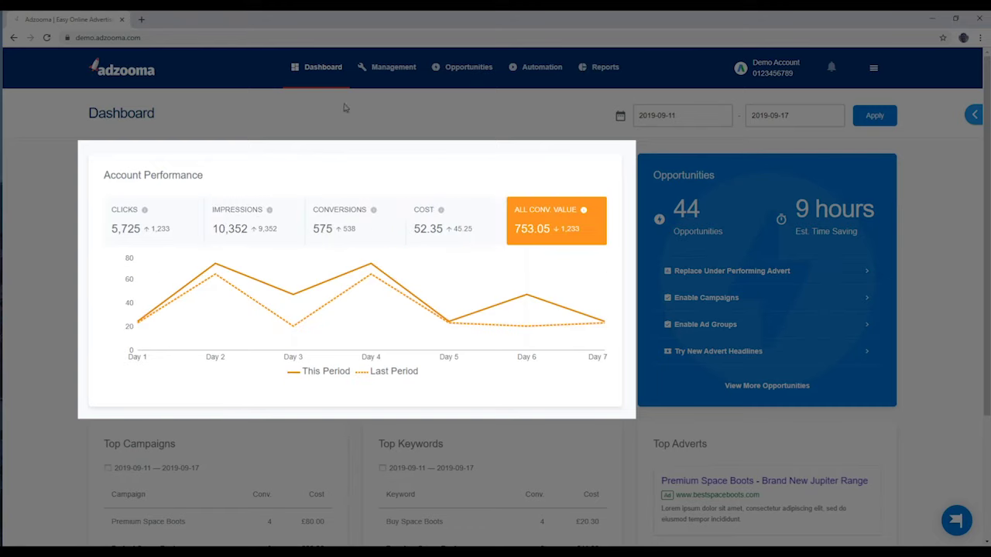
{"action": "left_click", "coordinate": [186, 211]}
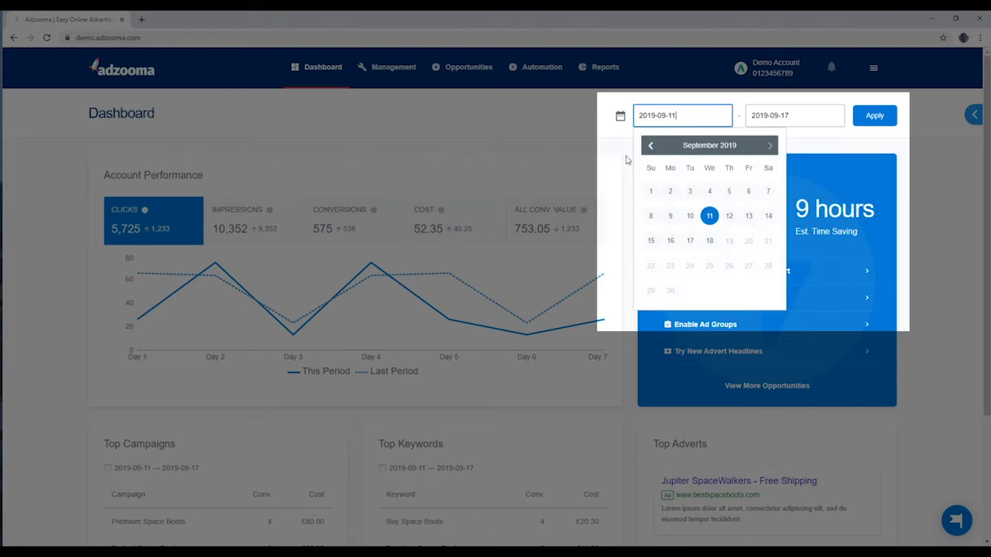
Apply the 2019-09-11 to 2019-09-17 date range after browsing back to July 2019.
{"action": "left_click", "coordinate": [650, 145]}
{"action": "left_click", "coordinate": [650, 146]}
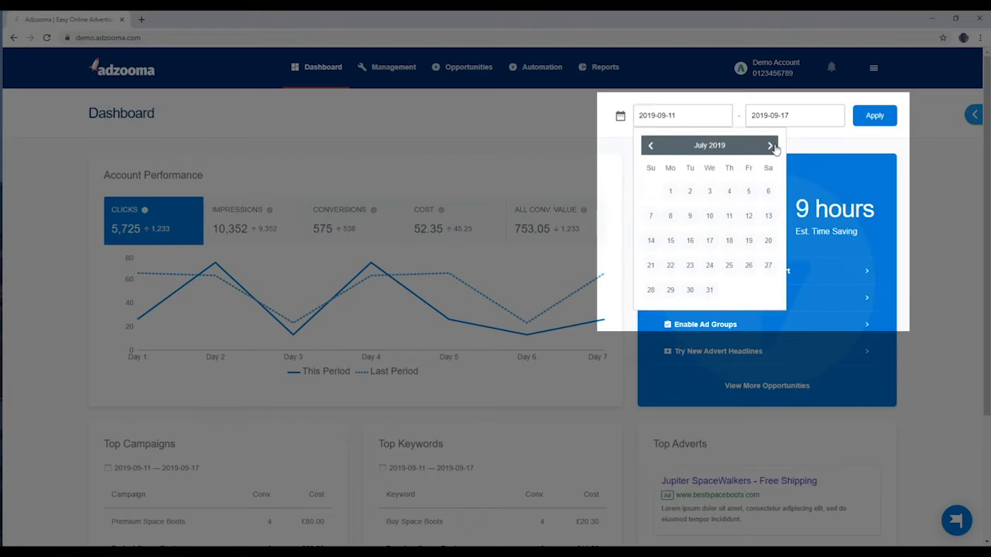
{"action": "left_click", "coordinate": [770, 146]}
{"action": "left_click", "coordinate": [770, 145]}
{"action": "left_click", "coordinate": [606, 133]}
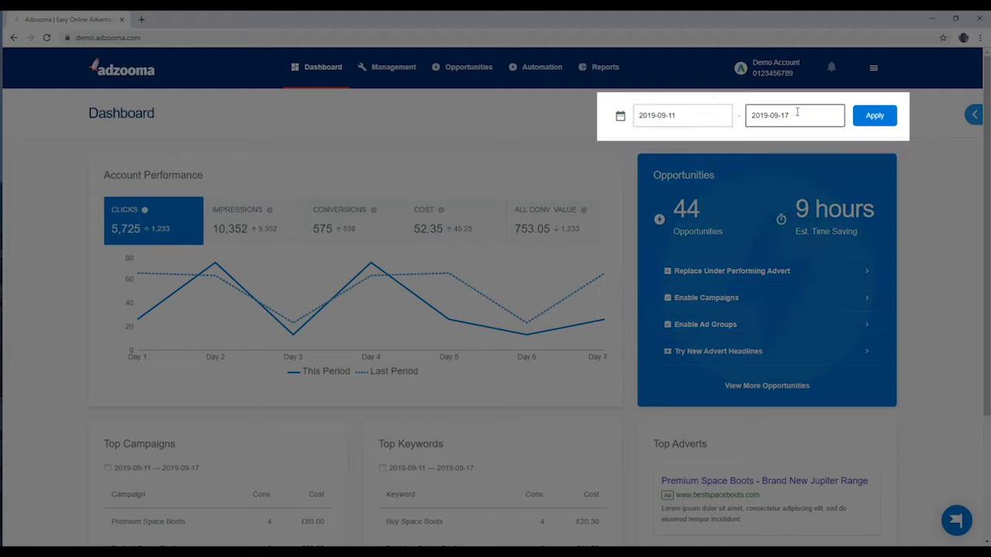
{"action": "left_click", "coordinate": [879, 108]}
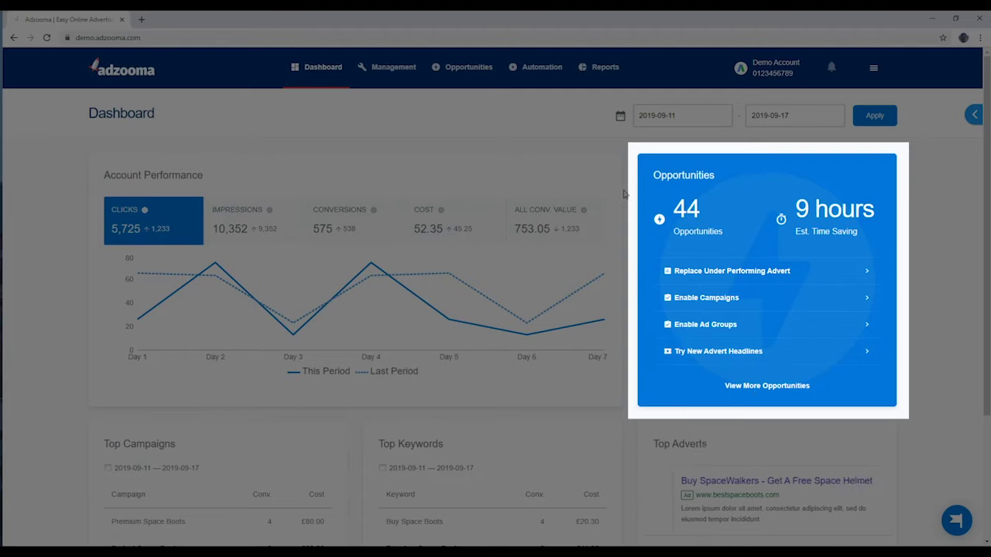
{"action": "scroll", "coordinate": [624, 193], "scroll_direction": "down", "scroll_amount": 3}
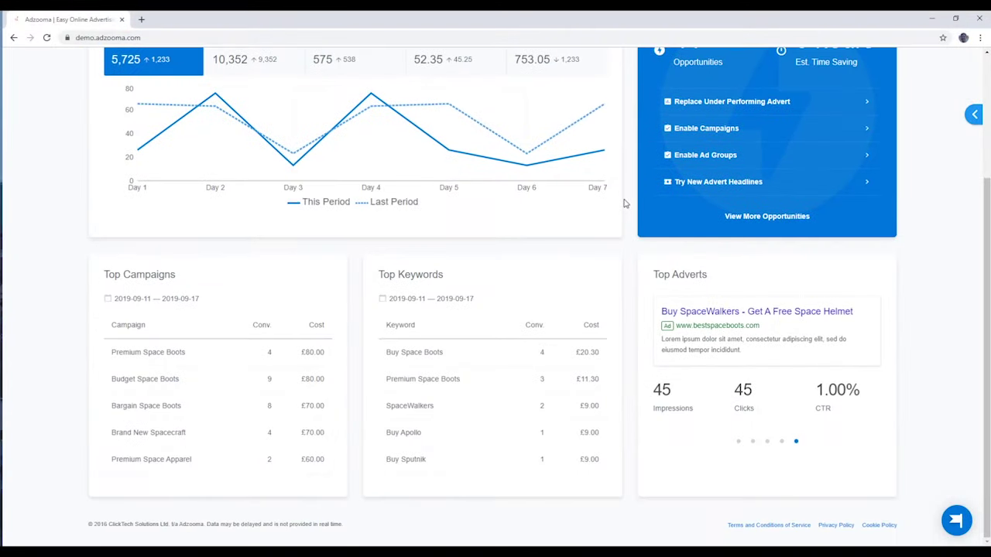
{"action": "scroll", "coordinate": [623, 203], "scroll_direction": "up", "scroll_amount": 3}
{"action": "scroll", "coordinate": [624, 203], "scroll_direction": "down", "scroll_amount": 3}
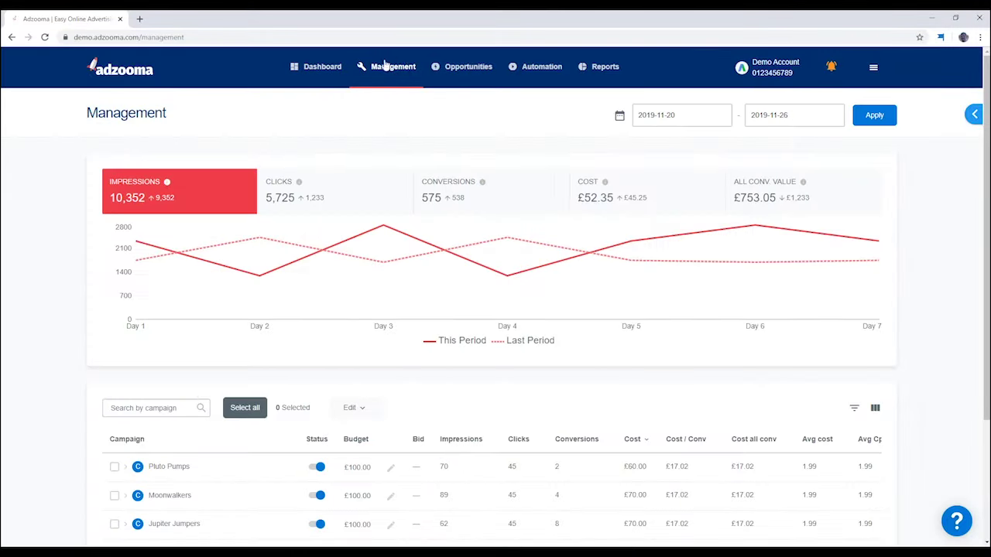
Expand the Pluto Pumps campaign and its Generic / All Boots ad group in the Management table.
{"action": "scroll", "coordinate": [46, 240], "scroll_direction": "down", "scroll_amount": 3}
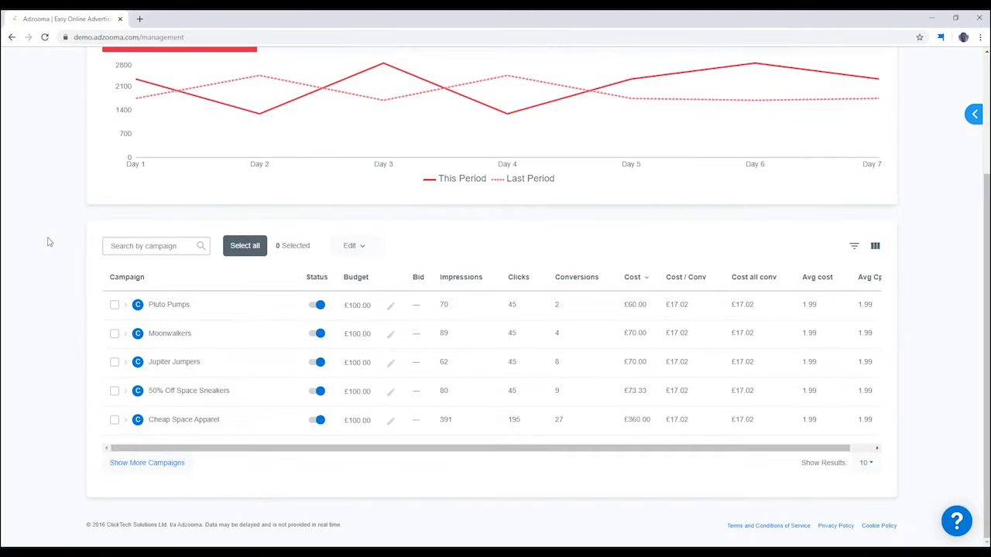
{"action": "scroll", "coordinate": [46, 259], "scroll_direction": "up", "scroll_amount": 3}
{"action": "scroll", "coordinate": [49, 261], "scroll_direction": "down", "scroll_amount": 3}
{"action": "left_click", "coordinate": [125, 305]}
{"action": "scroll", "coordinate": [83, 261], "scroll_direction": "down", "scroll_amount": 2}
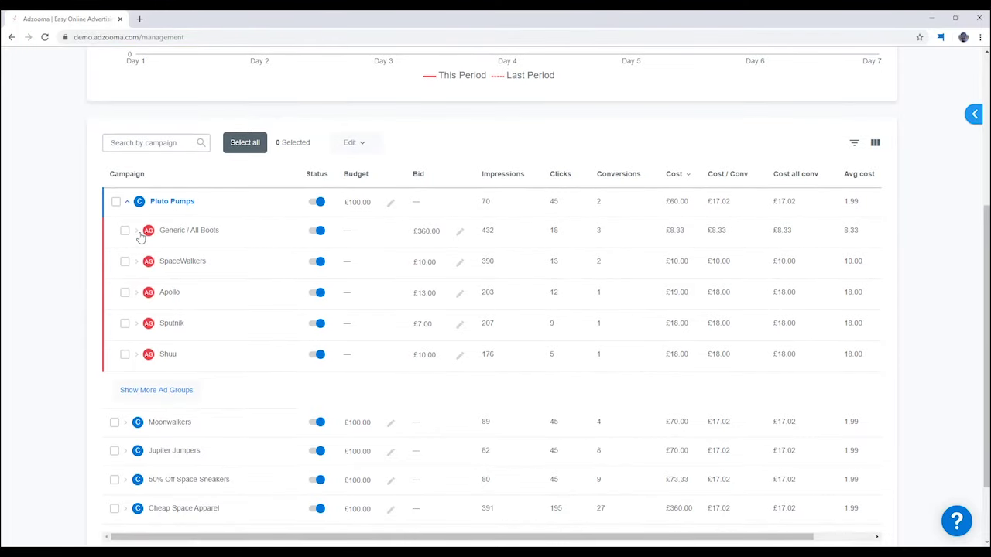
{"action": "left_click", "coordinate": [138, 232]}
Review the ad group's ads and keywords, then open and close the Pluto Pumps budget edit, leaving £100.00.
{"action": "scroll", "coordinate": [69, 239], "scroll_direction": "down", "scroll_amount": 1}
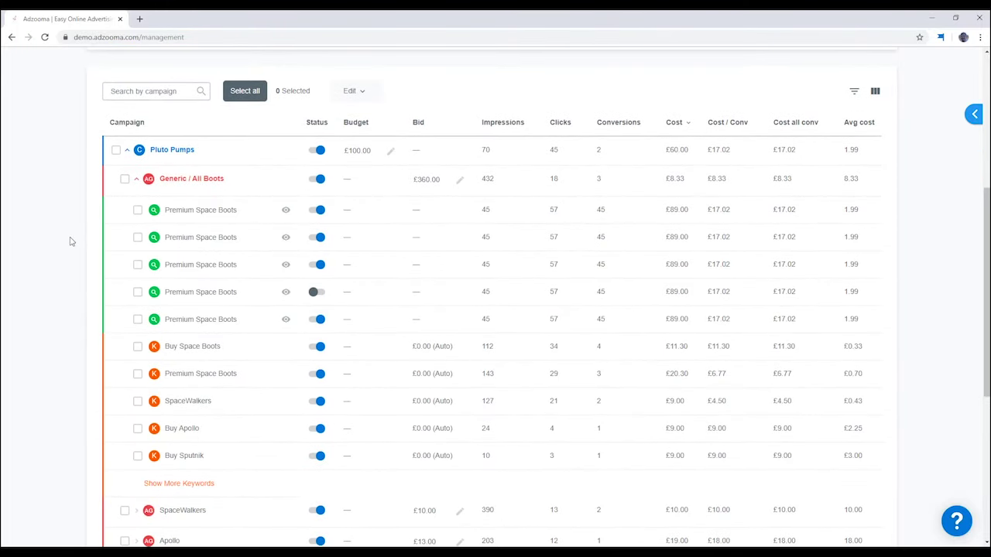
{"action": "scroll", "coordinate": [69, 238], "scroll_direction": "up", "scroll_amount": 1}
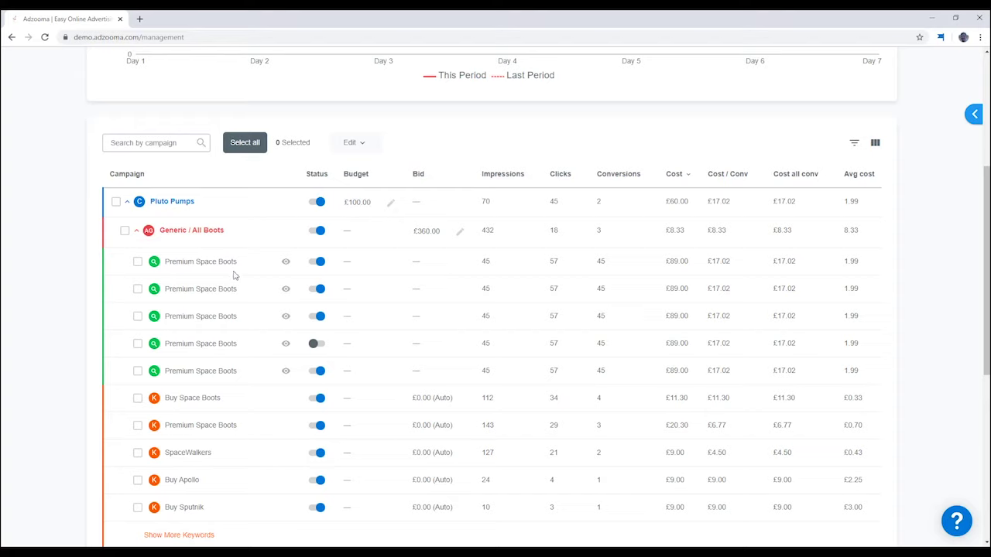
{"action": "left_click", "coordinate": [391, 204]}
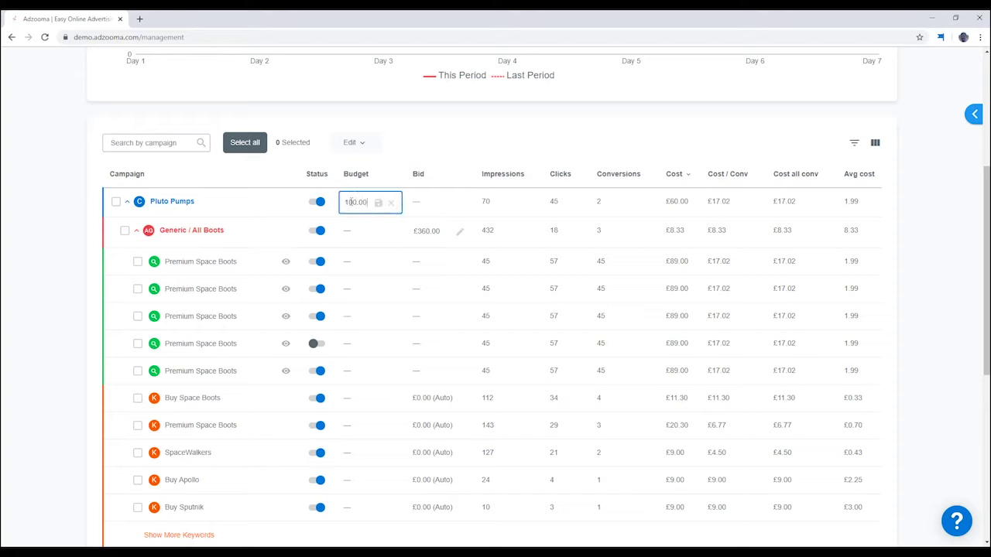
{"action": "left_click", "coordinate": [390, 203]}
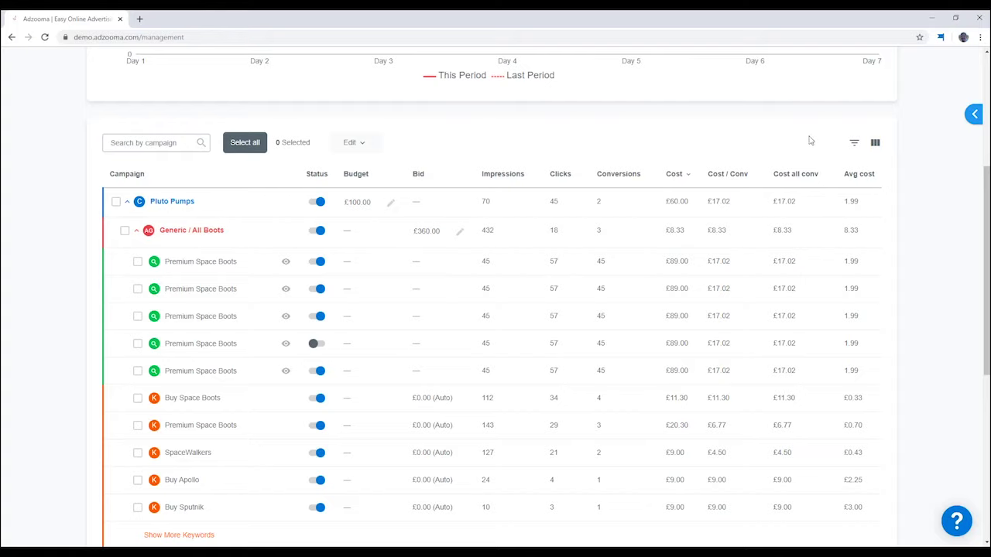
{"action": "left_click", "coordinate": [852, 147]}
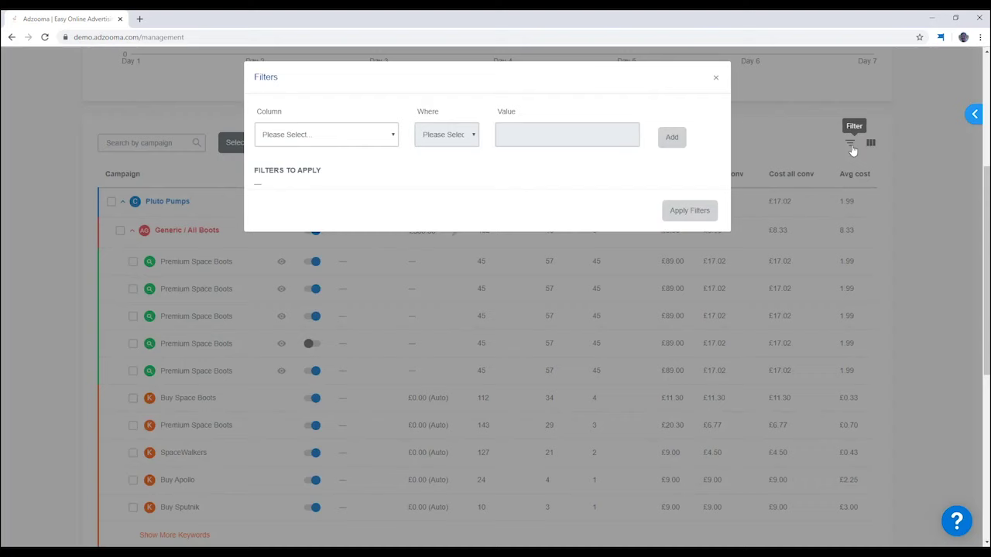
{"action": "left_click", "coordinate": [387, 135]}
{"action": "scroll", "coordinate": [341, 201], "scroll_direction": "down", "scroll_amount": 10}
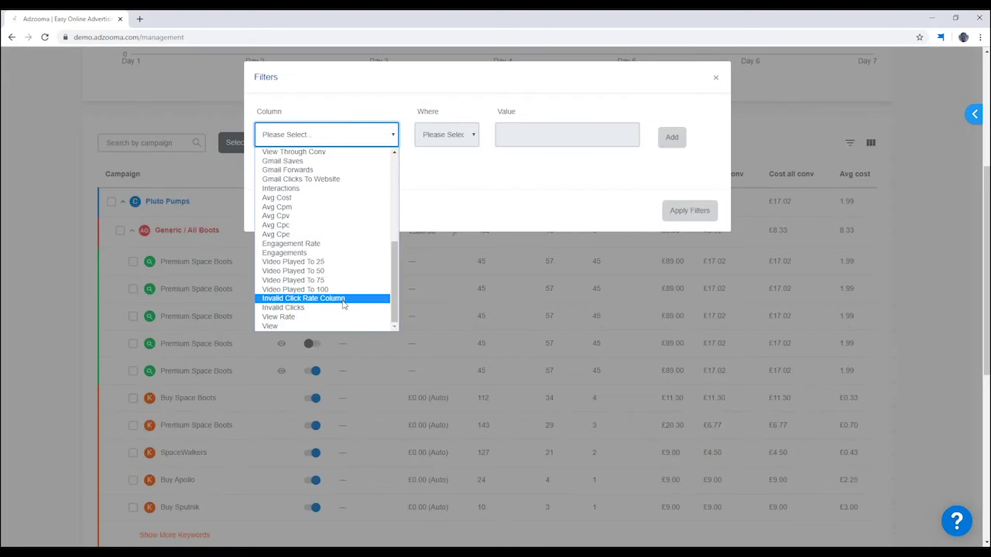
{"action": "scroll", "coordinate": [340, 255], "scroll_direction": "up", "scroll_amount": 10}
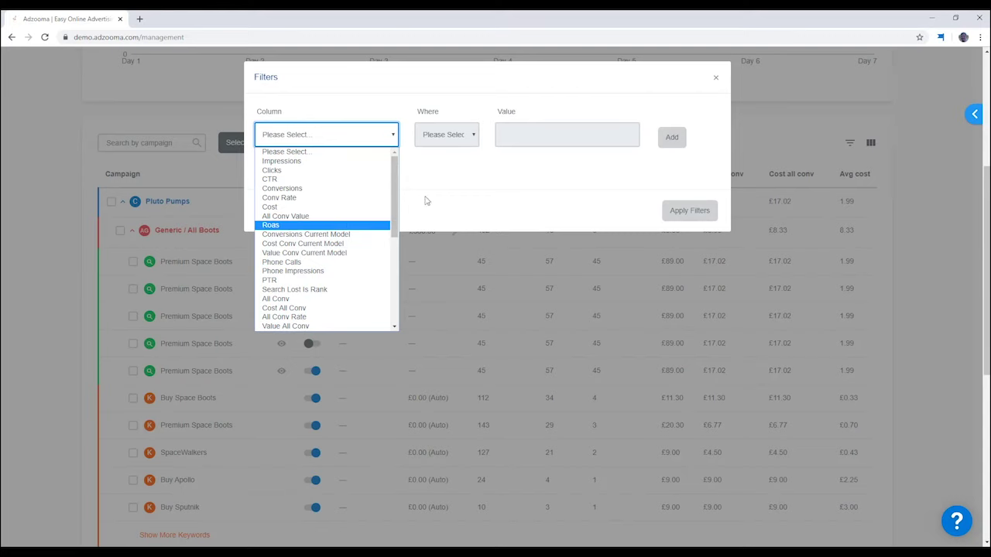
{"action": "left_click", "coordinate": [476, 168]}
{"action": "left_click", "coordinate": [716, 81]}
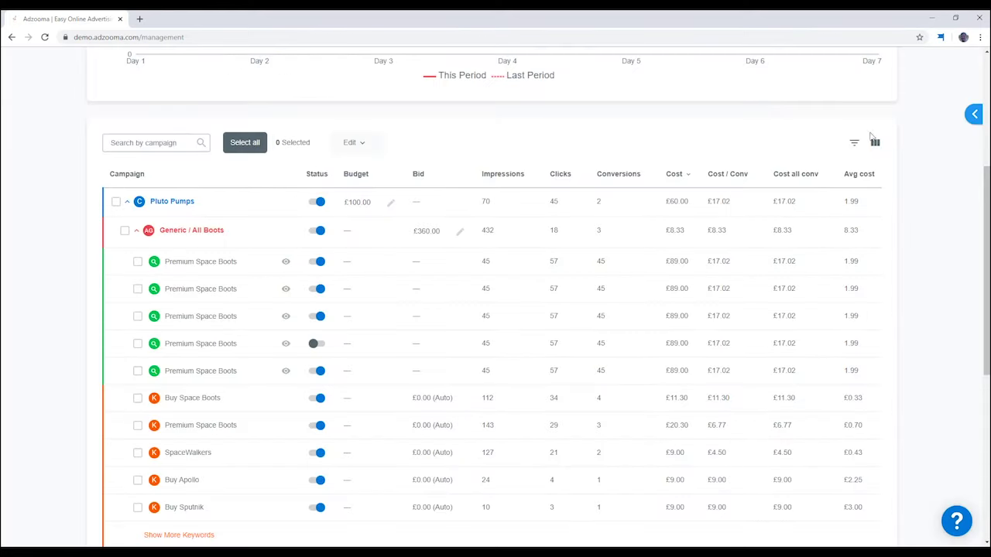
{"action": "left_click", "coordinate": [875, 143]}
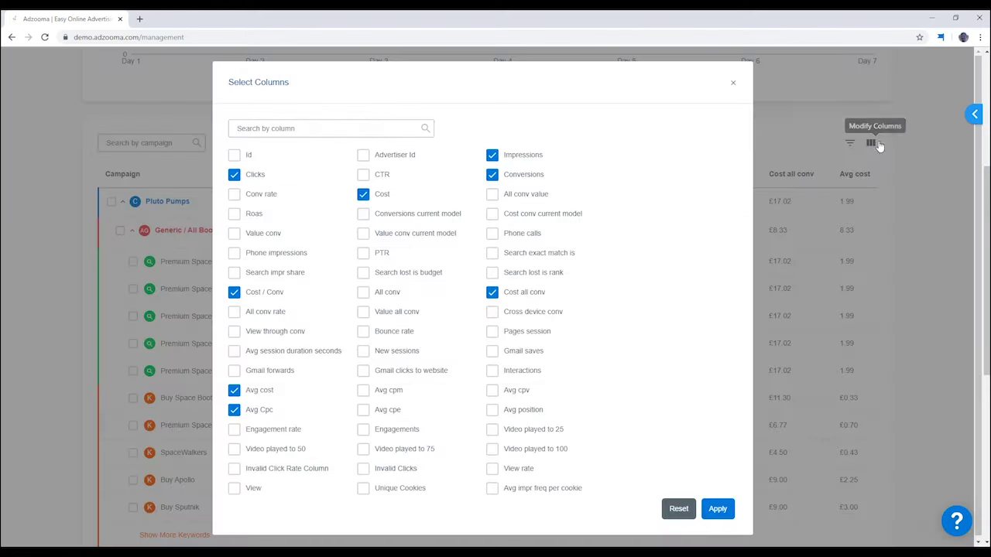
{"action": "left_click", "coordinate": [734, 85]}
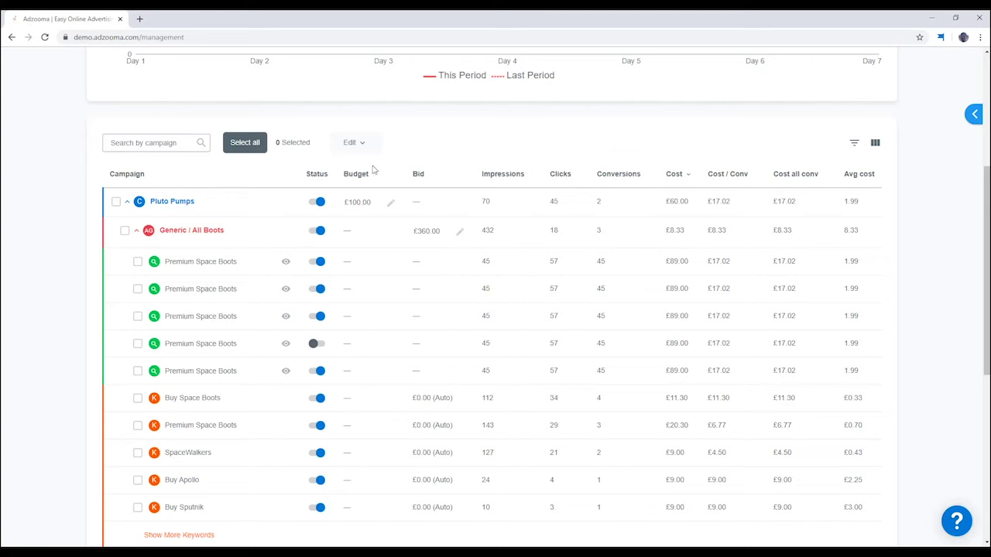
{"action": "scroll", "coordinate": [33, 230], "scroll_direction": "down", "scroll_amount": 2}
{"action": "scroll", "coordinate": [31, 279], "scroll_direction": "up", "scroll_amount": 3}
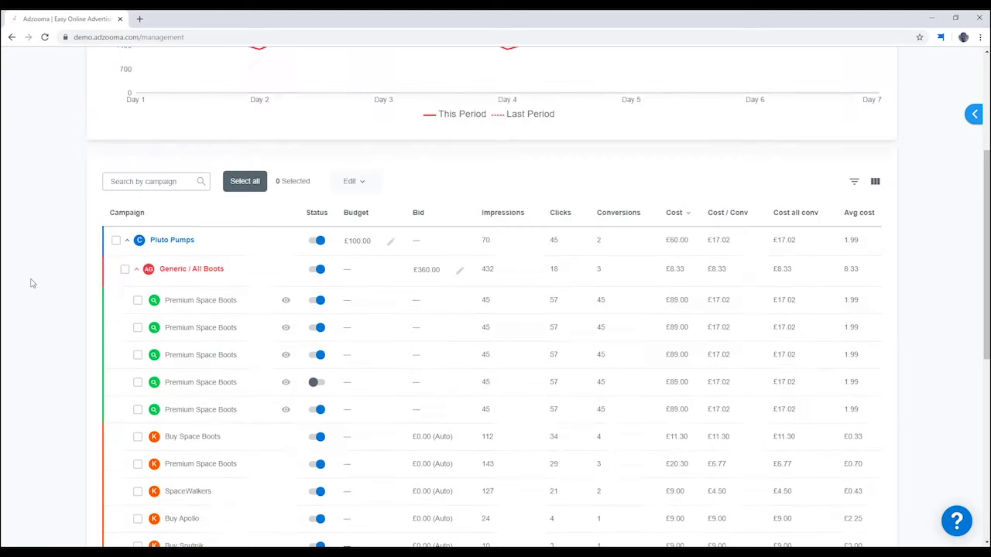
{"action": "scroll", "coordinate": [31, 284], "scroll_direction": "up", "scroll_amount": 3}
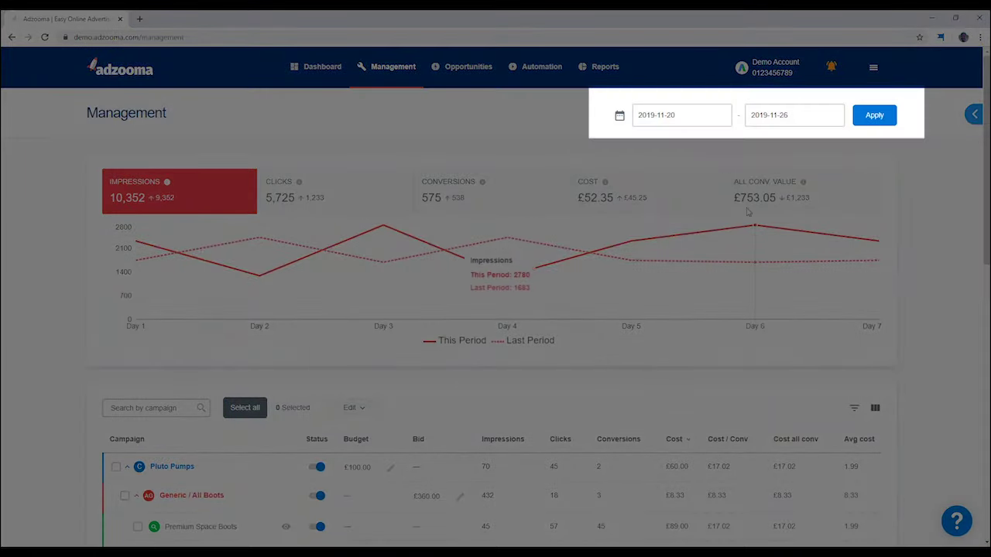
{"action": "left_click", "coordinate": [682, 115]}
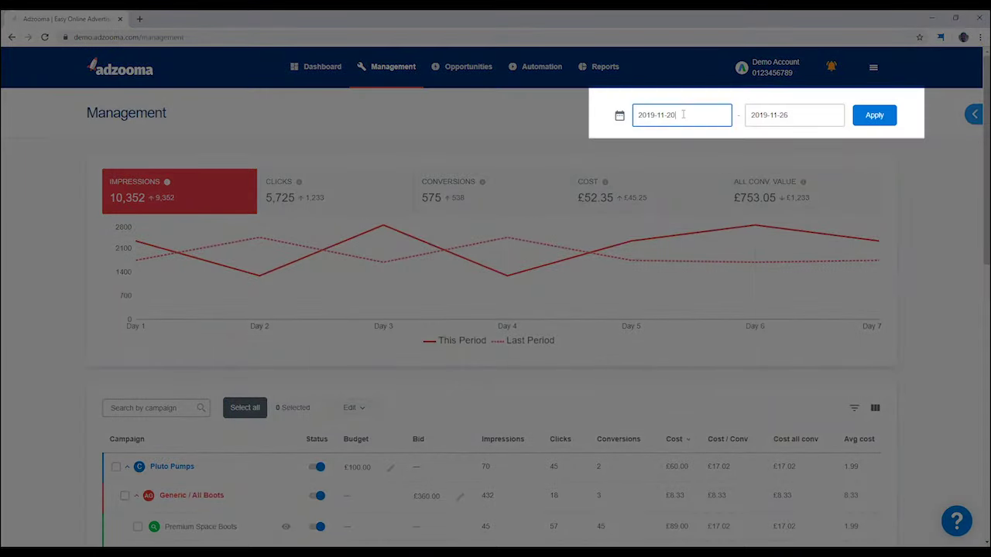
{"action": "left_click", "coordinate": [551, 117]}
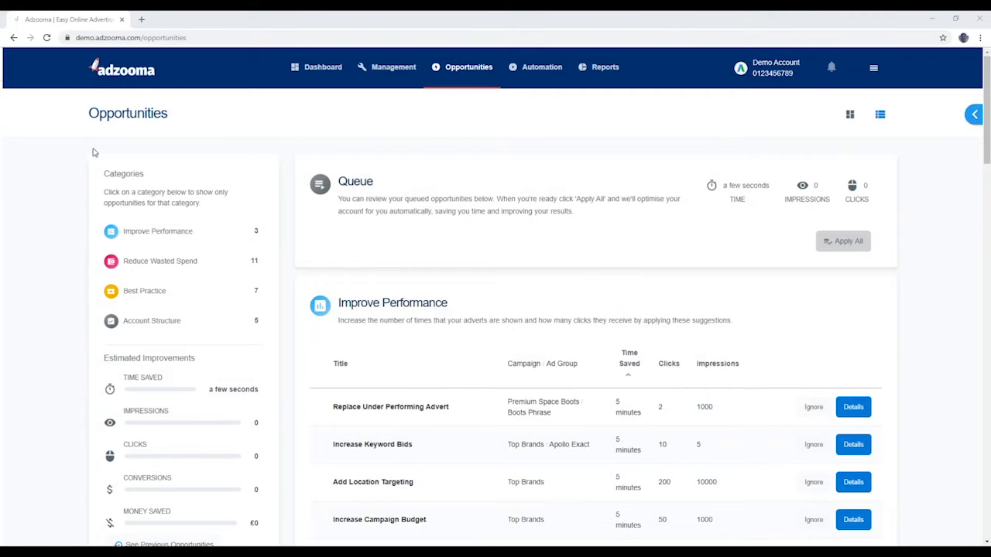
Filter Opportunities to Improve Performance and scroll through all eleven suggestions.
{"action": "scroll", "coordinate": [54, 178], "scroll_direction": "down", "scroll_amount": 6}
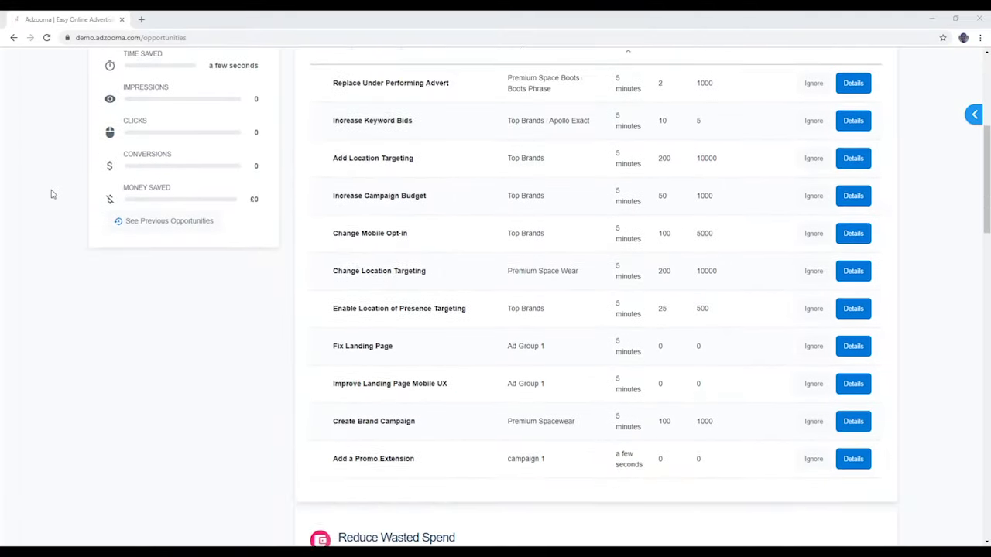
{"action": "scroll", "coordinate": [52, 196], "scroll_direction": "down", "scroll_amount": 10}
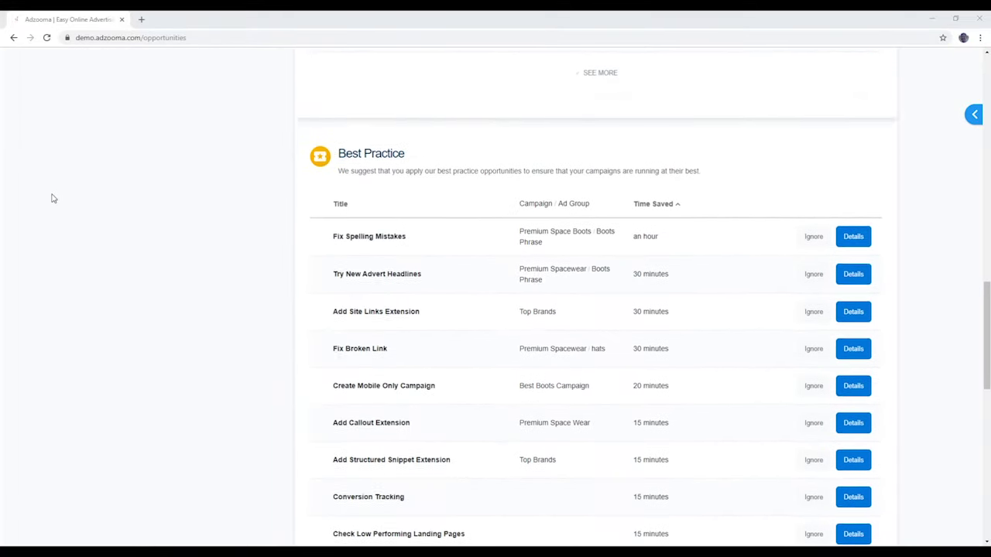
{"action": "scroll", "coordinate": [52, 199], "scroll_direction": "down", "scroll_amount": 7}
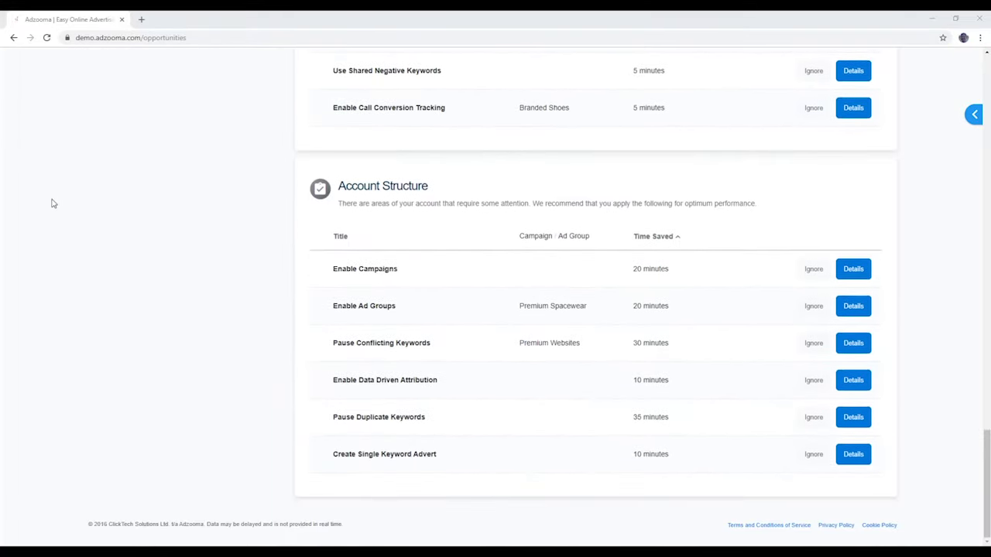
{"action": "scroll", "coordinate": [53, 209], "scroll_direction": "up", "scroll_amount": 1}
{"action": "scroll", "coordinate": [54, 223], "scroll_direction": "up", "scroll_amount": 13}
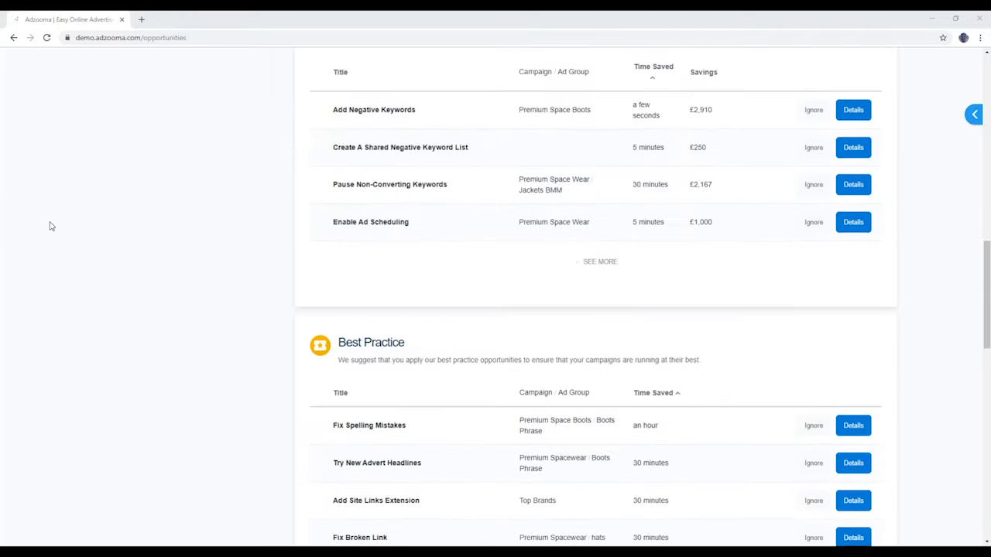
{"action": "scroll", "coordinate": [45, 228], "scroll_direction": "up", "scroll_amount": 8}
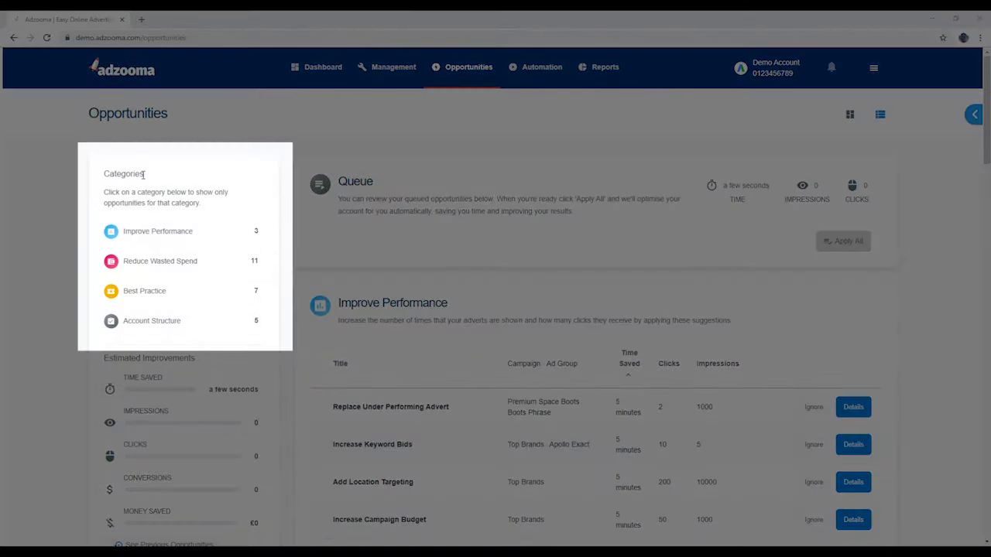
{"action": "left_click", "coordinate": [212, 229]}
{"action": "scroll", "coordinate": [935, 221], "scroll_direction": "down", "scroll_amount": 4}
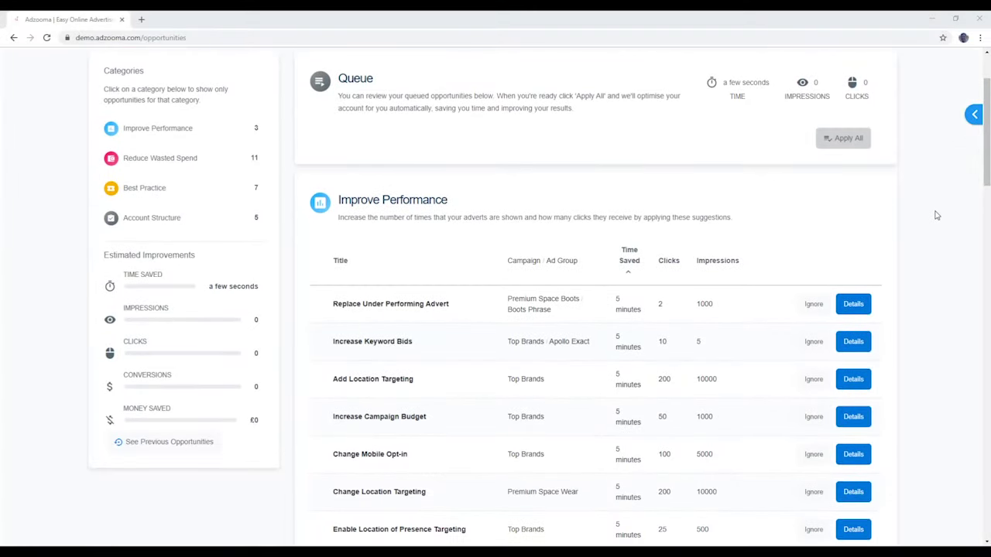
{"action": "scroll", "coordinate": [935, 215], "scroll_direction": "down", "scroll_amount": 1}
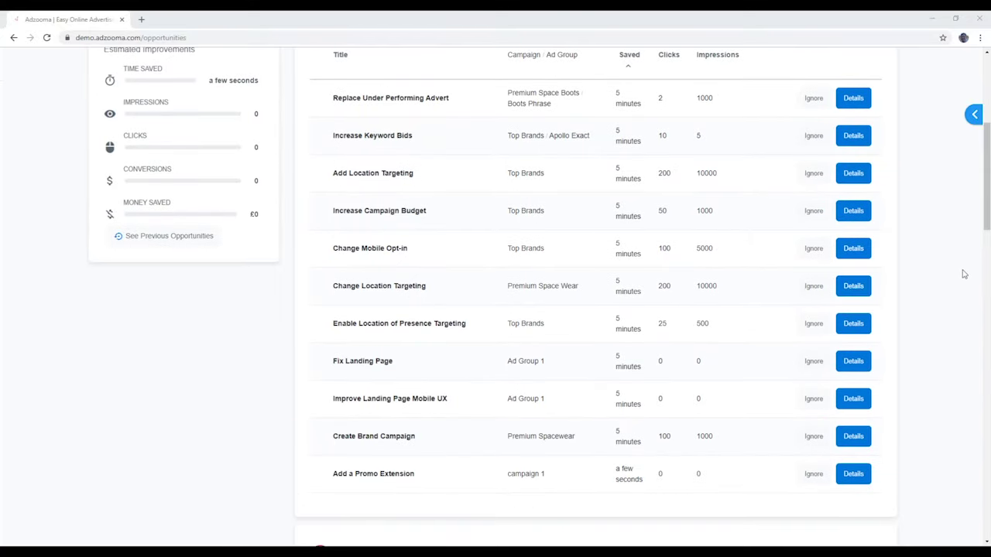
Queue the Increase Keyword Bids suggestion and preview Add Location Targeting without queuing it.
{"action": "left_click", "coordinate": [857, 137]}
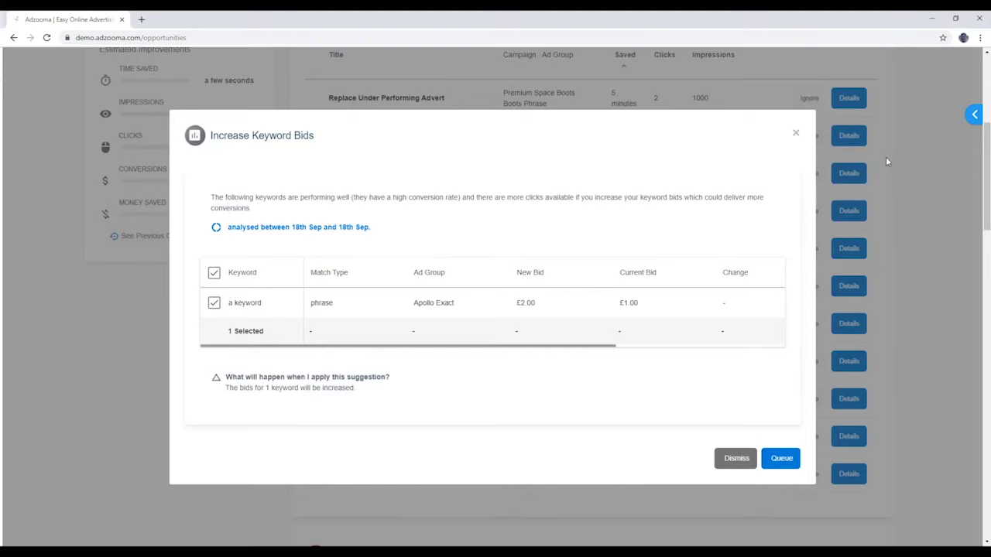
{"action": "left_click", "coordinate": [786, 457]}
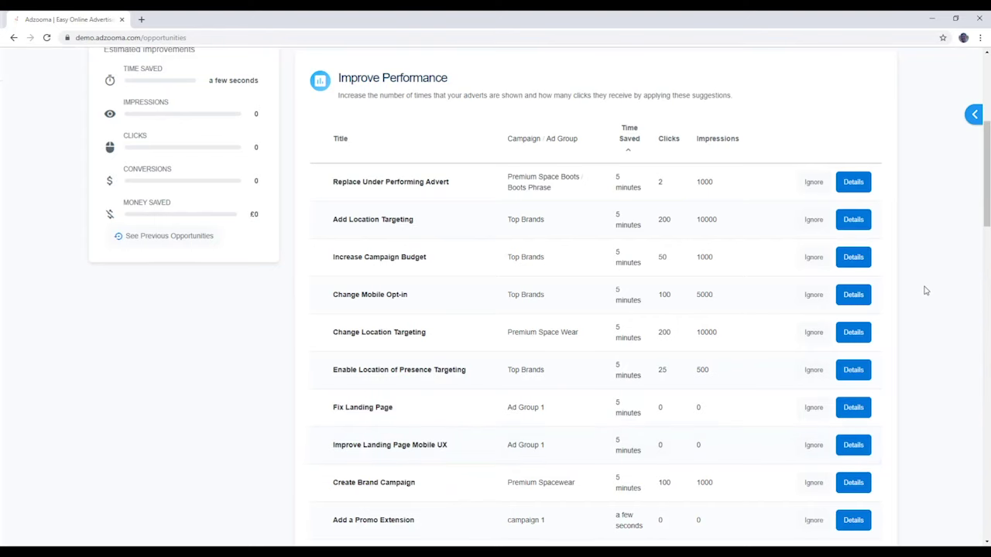
{"action": "left_click", "coordinate": [859, 223]}
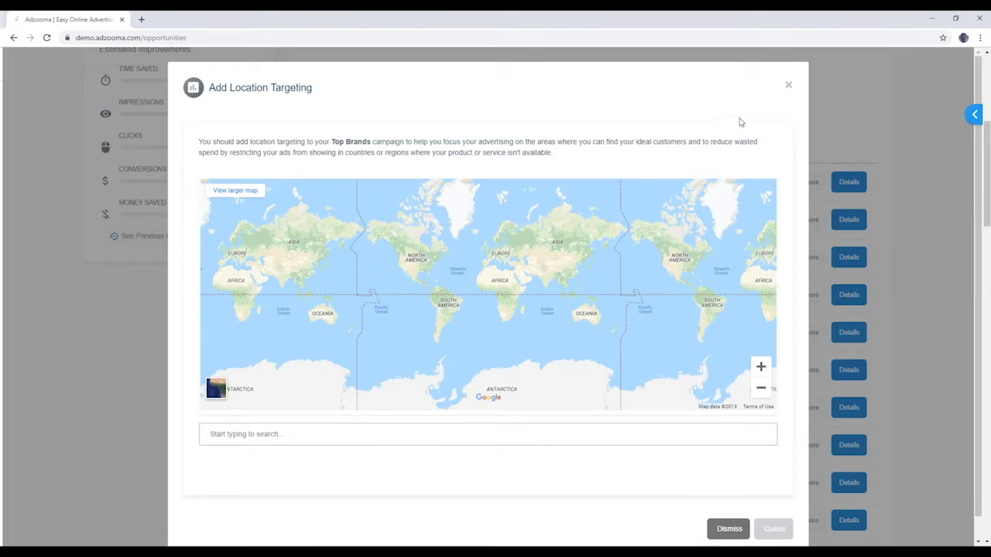
{"action": "left_click", "coordinate": [786, 87]}
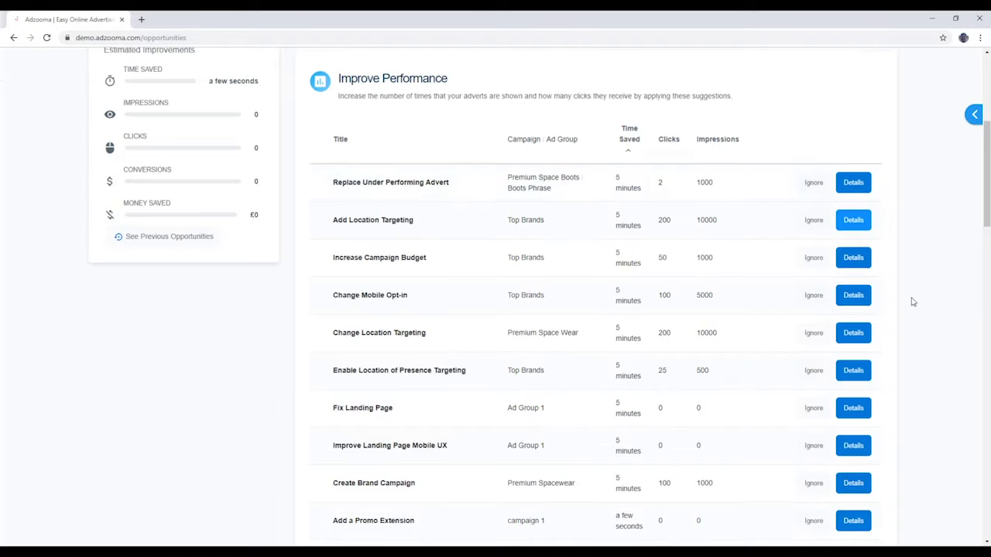
Apply all queued suggestions and dismiss the success message.
{"action": "scroll", "coordinate": [912, 301], "scroll_direction": "up", "scroll_amount": 4}
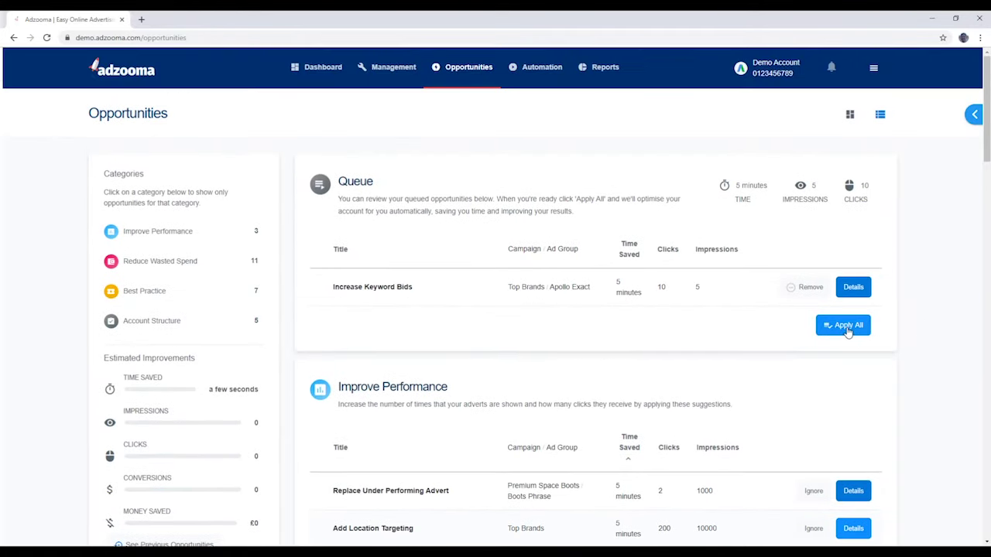
{"action": "left_click", "coordinate": [846, 328]}
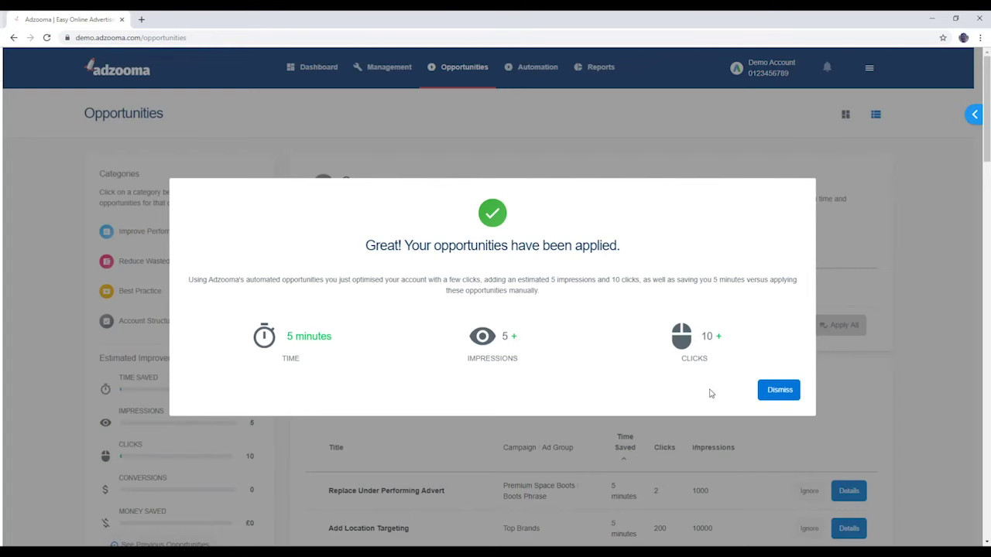
{"action": "left_click", "coordinate": [780, 391]}
Scroll to the Estimated Improvements panel showing 5 minutes, 5 impressions and 10 clicks.
{"action": "scroll", "coordinate": [26, 310], "scroll_direction": "down", "scroll_amount": 2}
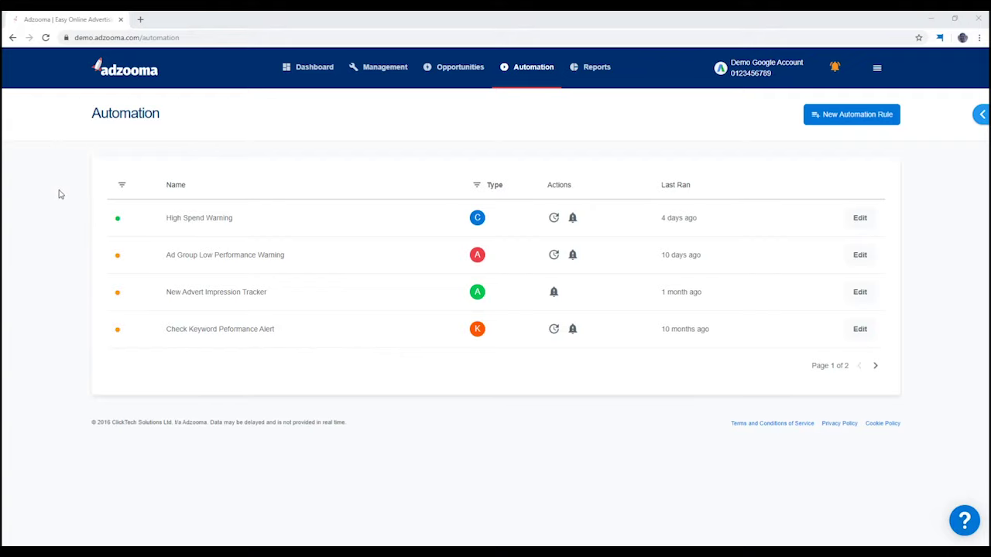
Start a new rule with New Automation Rule on the Automation page.
{"action": "left_click", "coordinate": [830, 121]}
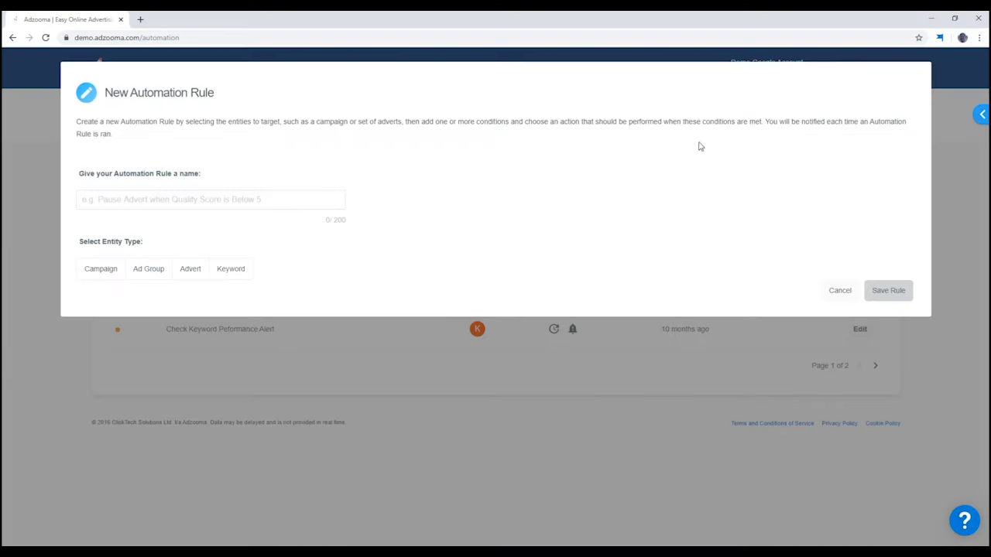
Name the rule Zero Impressions Alarm, target all five campaigns, and use This Week's data.
{"action": "left_click", "coordinate": [253, 200]}
{"action": "left_click", "coordinate": [144, 223]}
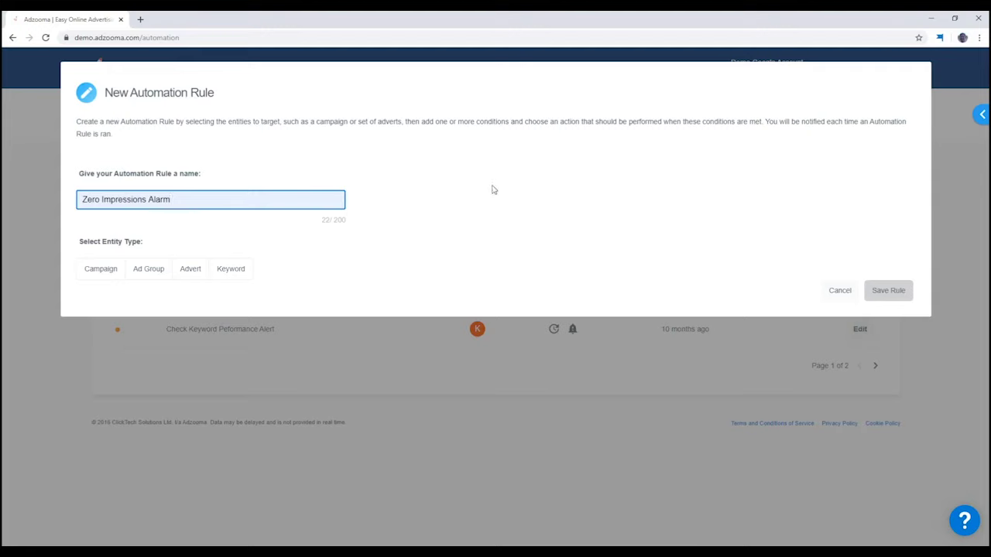
{"action": "left_click", "coordinate": [110, 275]}
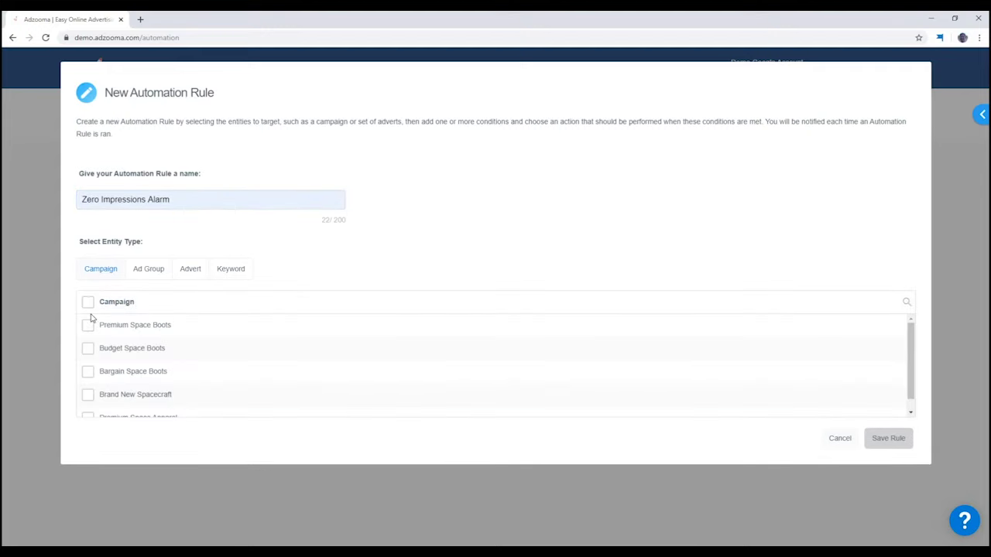
{"action": "left_click", "coordinate": [88, 304]}
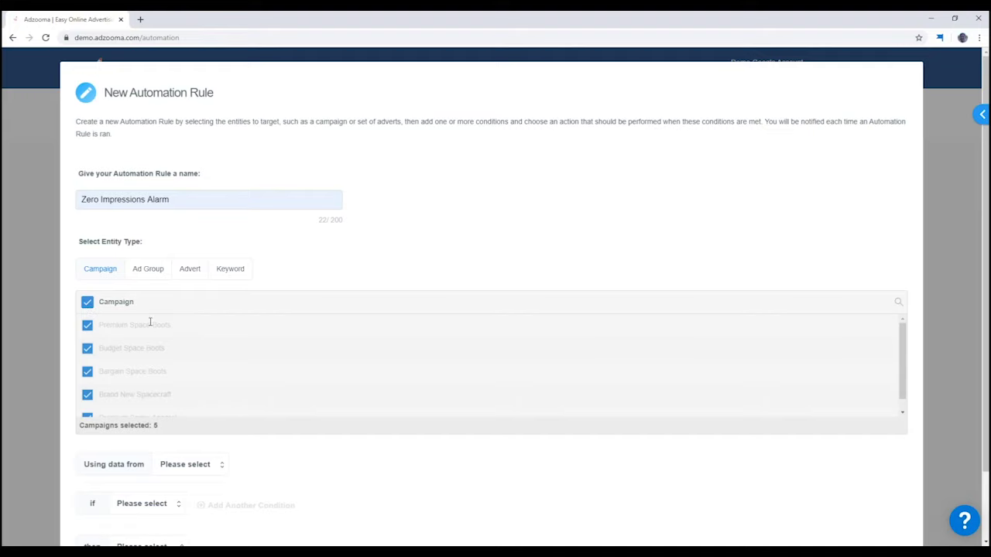
{"action": "scroll", "coordinate": [151, 321], "scroll_direction": "down", "scroll_amount": 3}
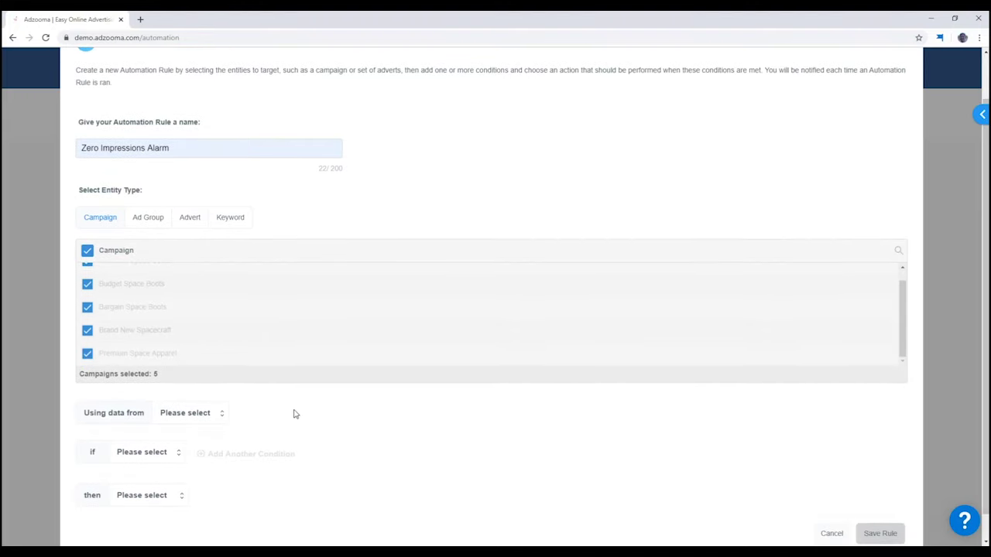
{"action": "left_click", "coordinate": [209, 416]}
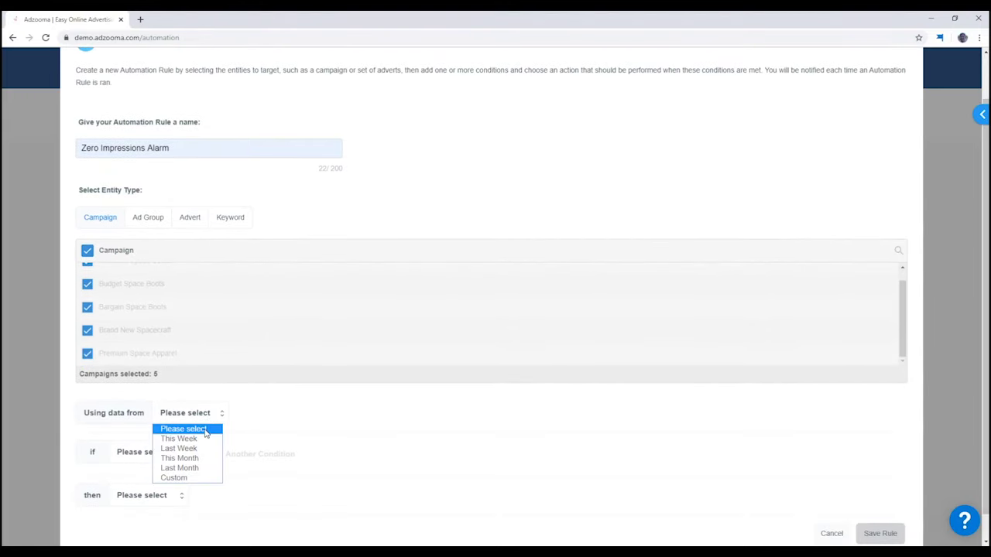
{"action": "left_click", "coordinate": [204, 439]}
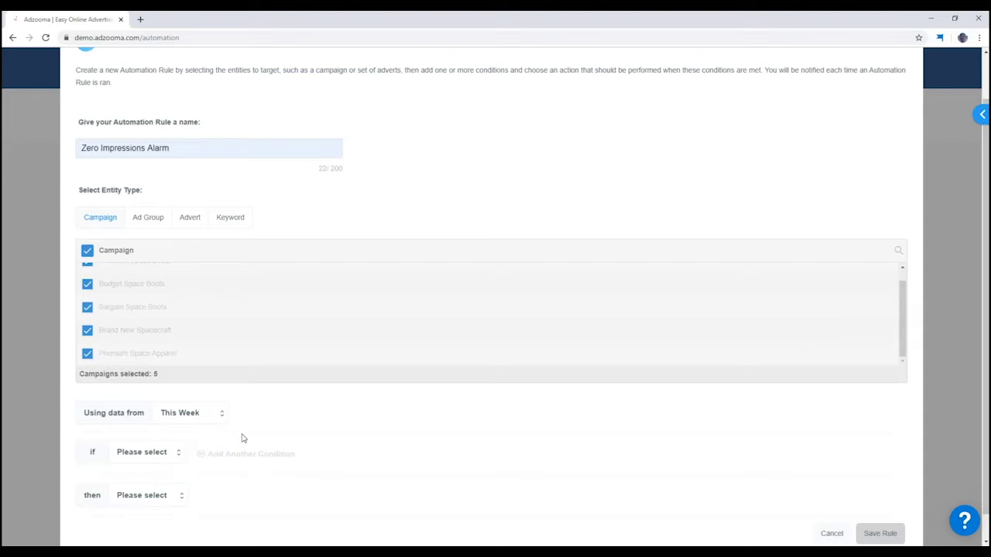
Set the condition to Impressions Less Than or Equal To 0 with a Notify Me action, then close the form.
{"action": "left_click", "coordinate": [164, 453]}
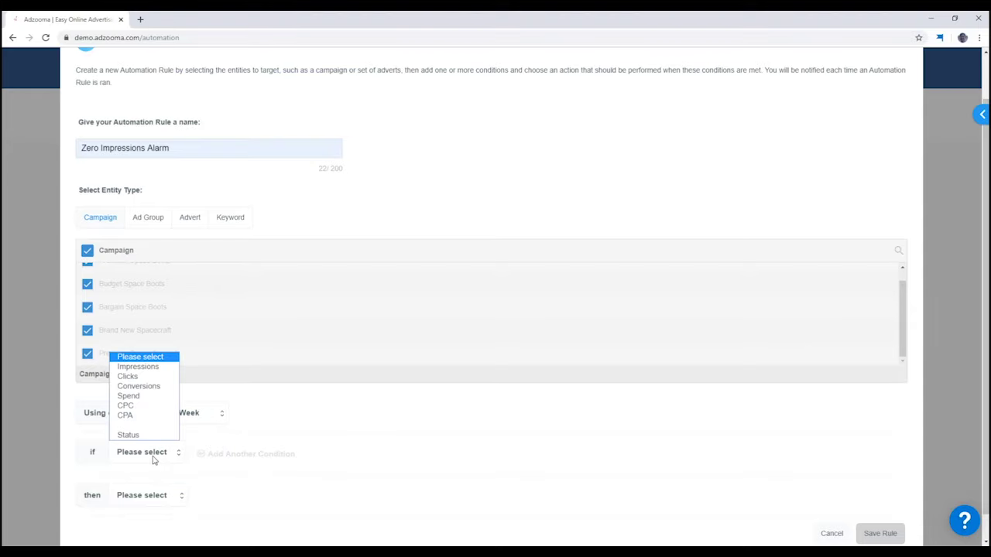
{"action": "left_click", "coordinate": [151, 369]}
{"action": "scroll", "coordinate": [309, 441], "scroll_direction": "down", "scroll_amount": 1}
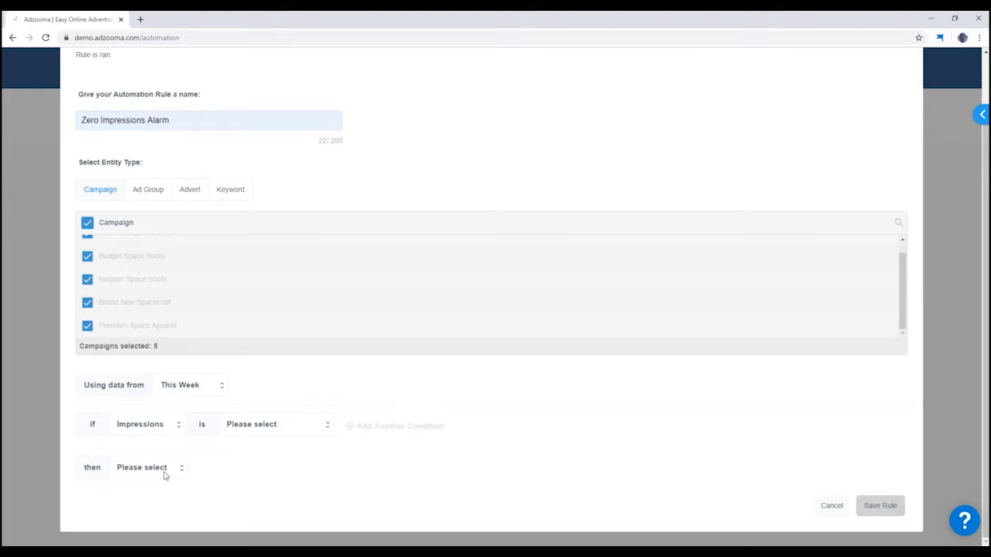
{"action": "left_click", "coordinate": [272, 431]}
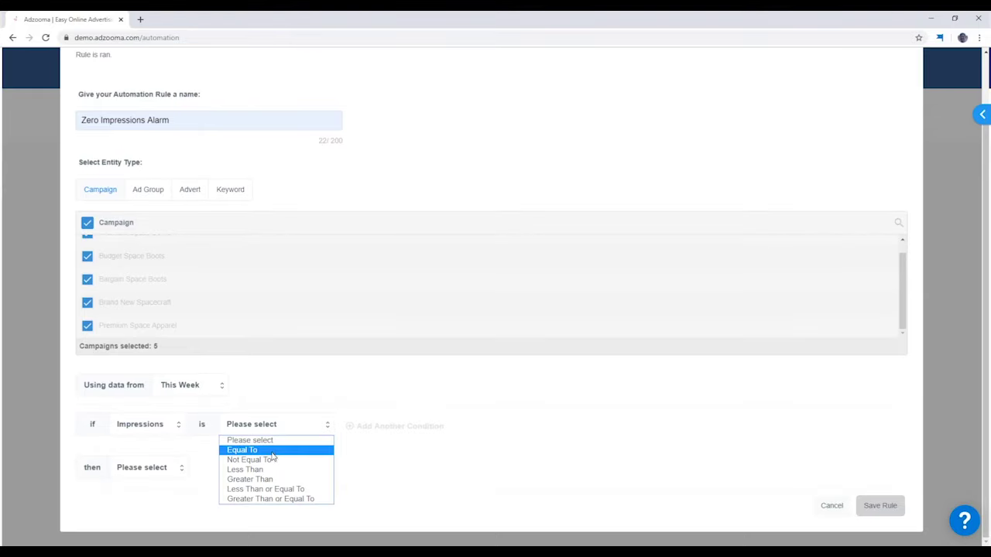
{"action": "left_click", "coordinate": [294, 489]}
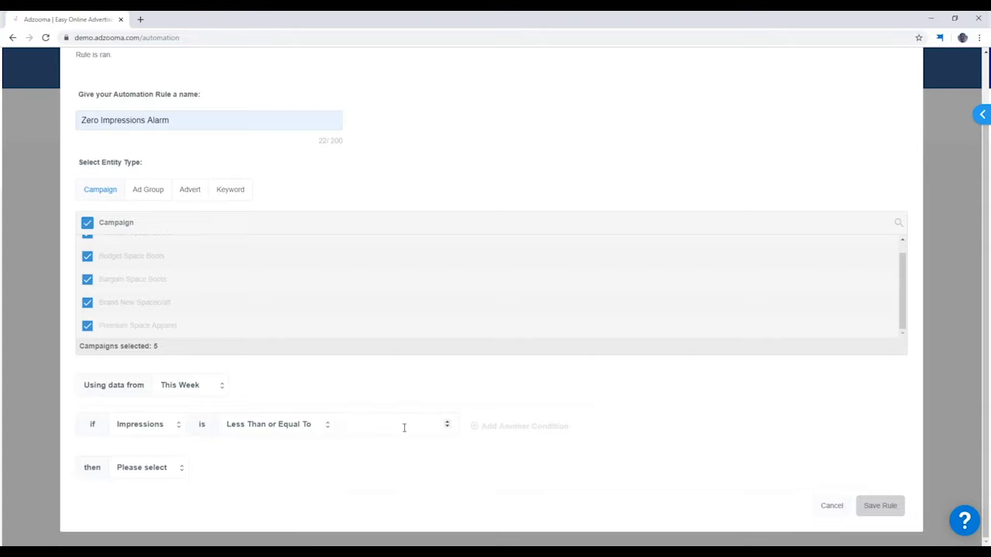
{"action": "type", "text": "0"}
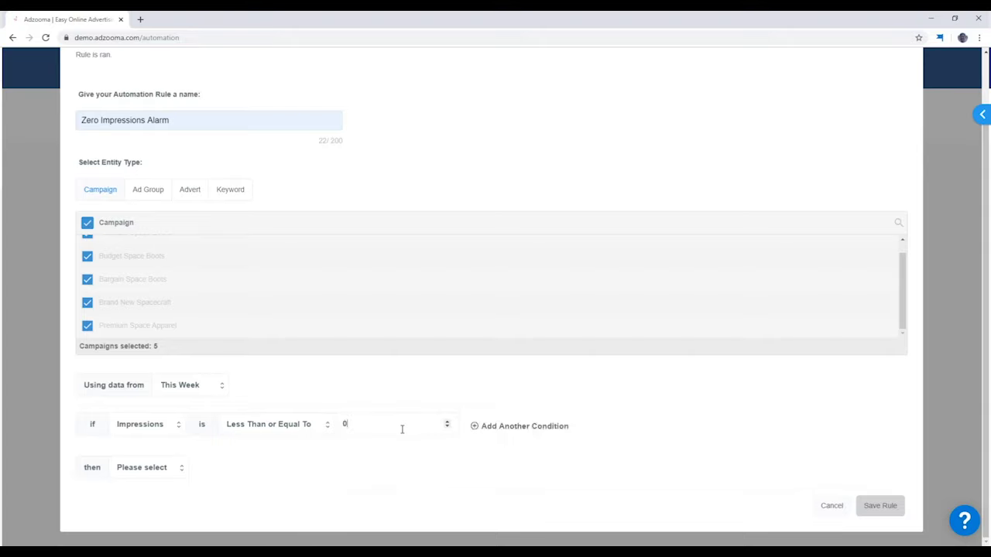
{"action": "left_click", "coordinate": [166, 468]}
{"action": "left_click", "coordinate": [174, 513]}
{"action": "left_click", "coordinate": [832, 506]}
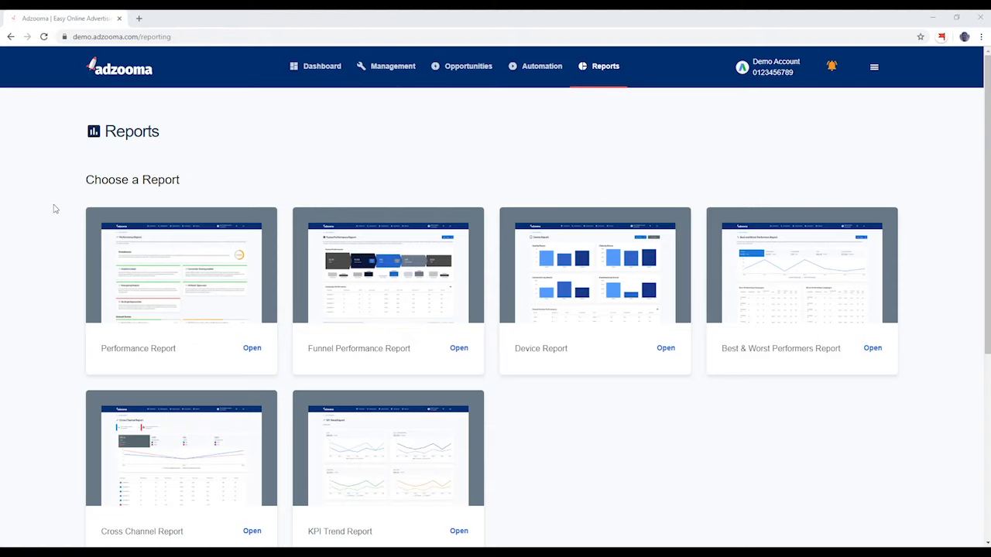
Browse the Reports page down to Custom Reports, then open the Performance Report.
{"action": "scroll", "coordinate": [54, 209], "scroll_direction": "down", "scroll_amount": 1}
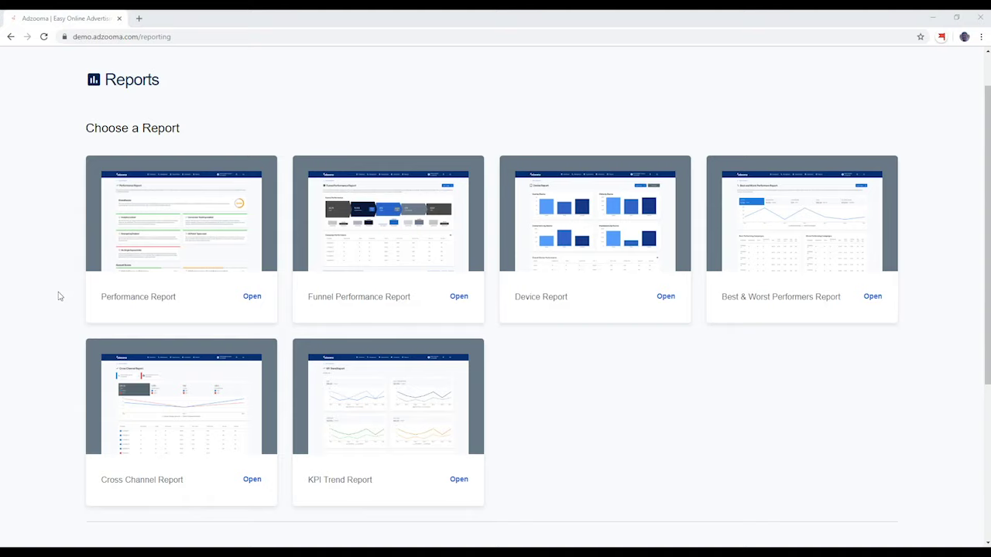
{"action": "scroll", "coordinate": [59, 297], "scroll_direction": "up", "scroll_amount": 1}
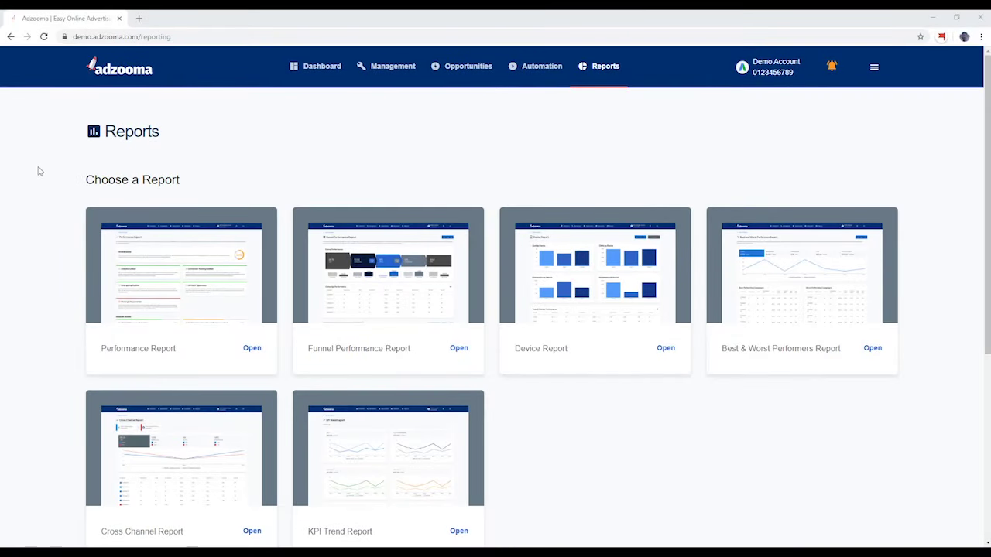
{"action": "scroll", "coordinate": [35, 186], "scroll_direction": "down", "scroll_amount": 2}
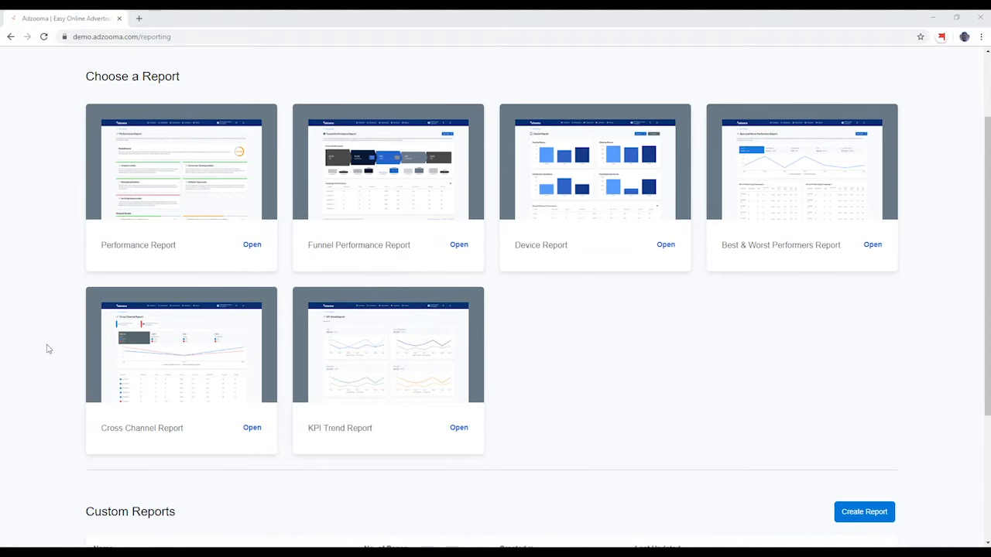
{"action": "left_click", "coordinate": [223, 249]}
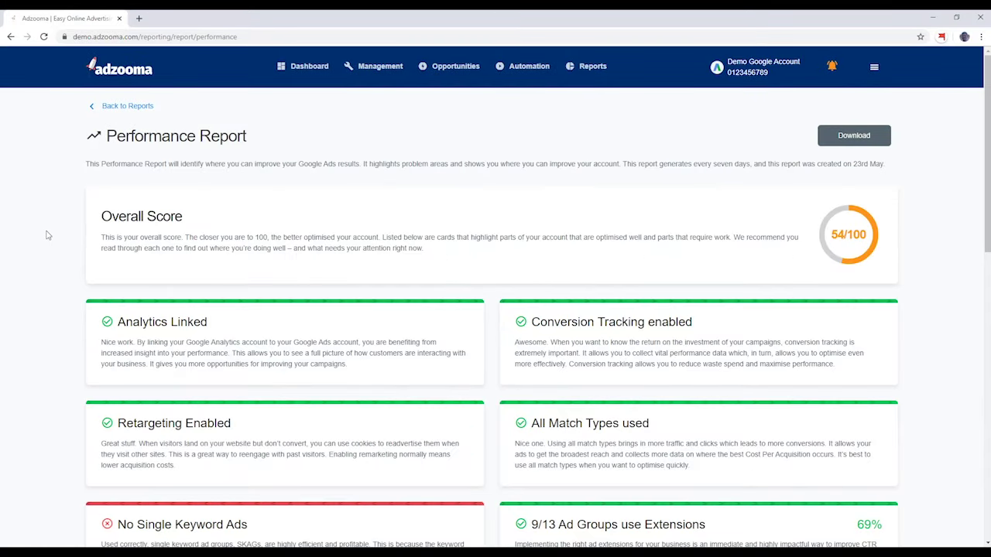
{"action": "scroll", "coordinate": [46, 236], "scroll_direction": "down", "scroll_amount": 6}
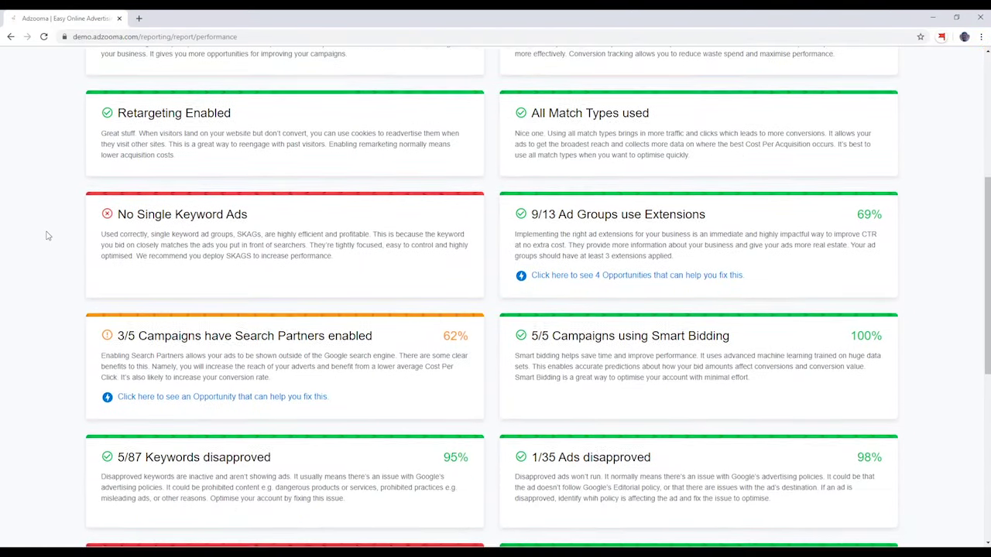
{"action": "scroll", "coordinate": [46, 236], "scroll_direction": "down", "scroll_amount": 2}
{"action": "scroll", "coordinate": [47, 243], "scroll_direction": "up", "scroll_amount": 9}
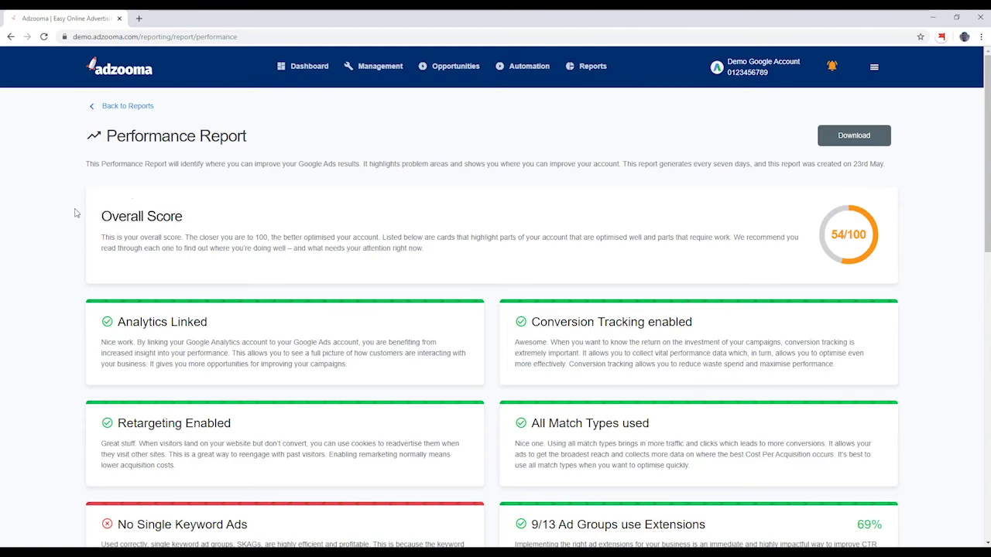
{"action": "scroll", "coordinate": [64, 227], "scroll_direction": "down", "scroll_amount": 2}
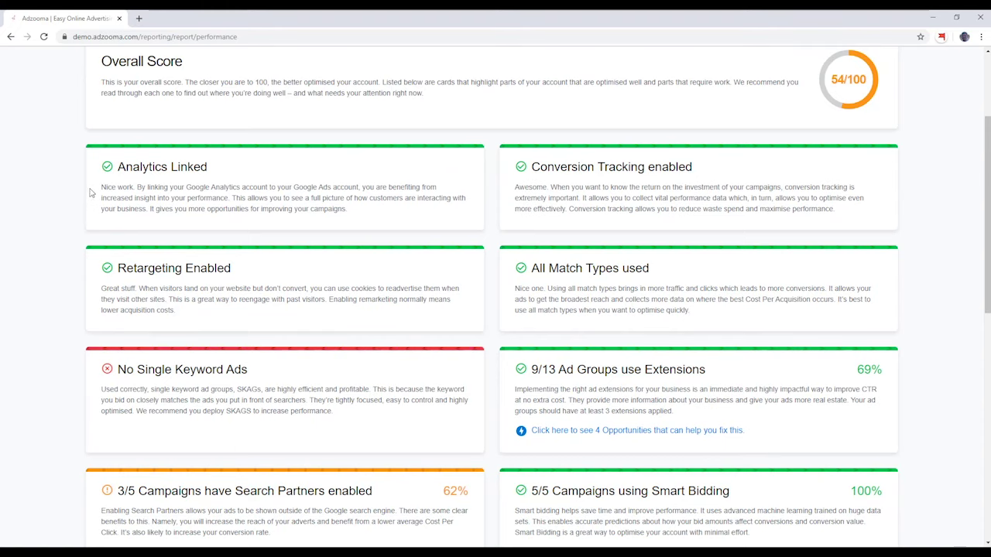
{"action": "scroll", "coordinate": [64, 238], "scroll_direction": "down", "scroll_amount": 2}
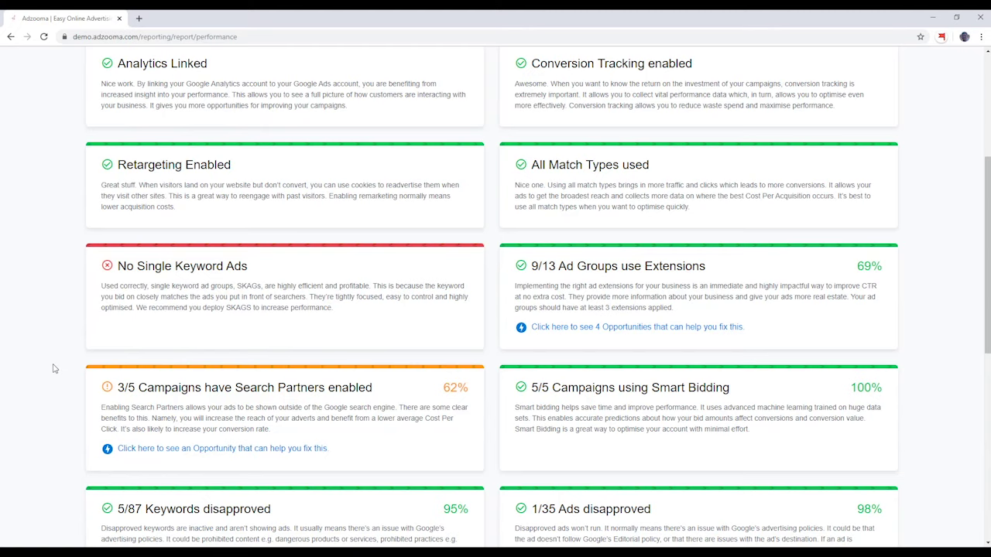
{"action": "scroll", "coordinate": [53, 369], "scroll_direction": "up", "scroll_amount": 5}
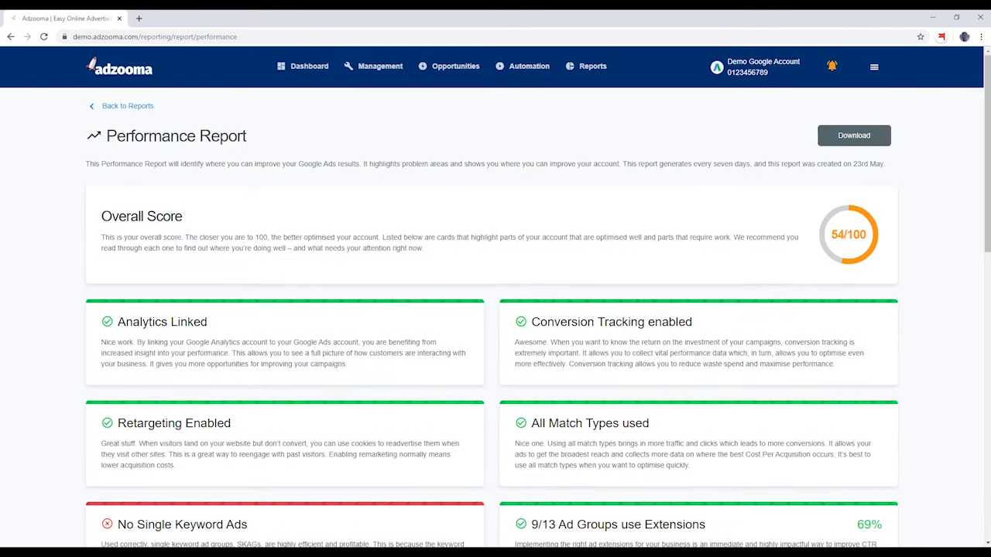
{"action": "scroll", "coordinate": [42, 294], "scroll_direction": "down", "scroll_amount": 3}
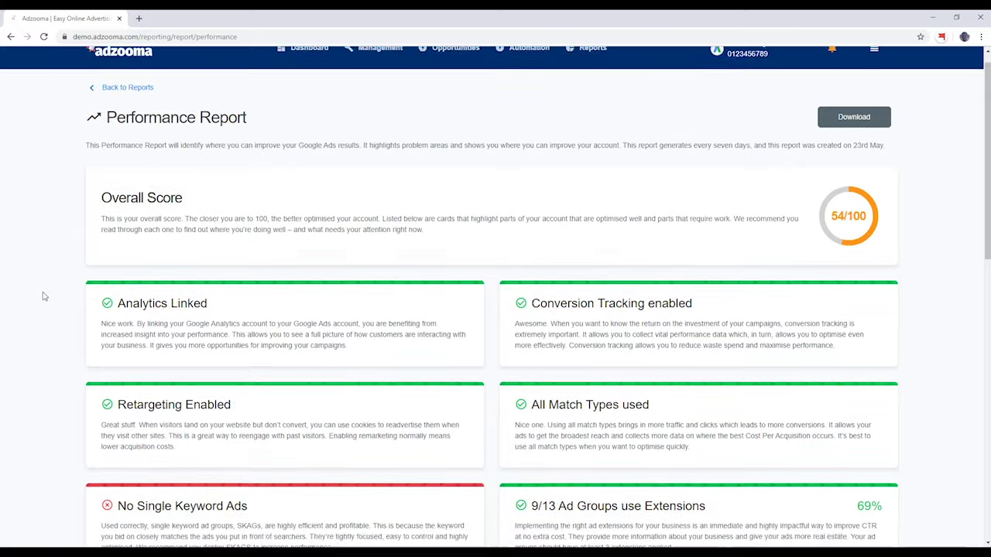
{"action": "scroll", "coordinate": [41, 306], "scroll_direction": "down", "scroll_amount": 4}
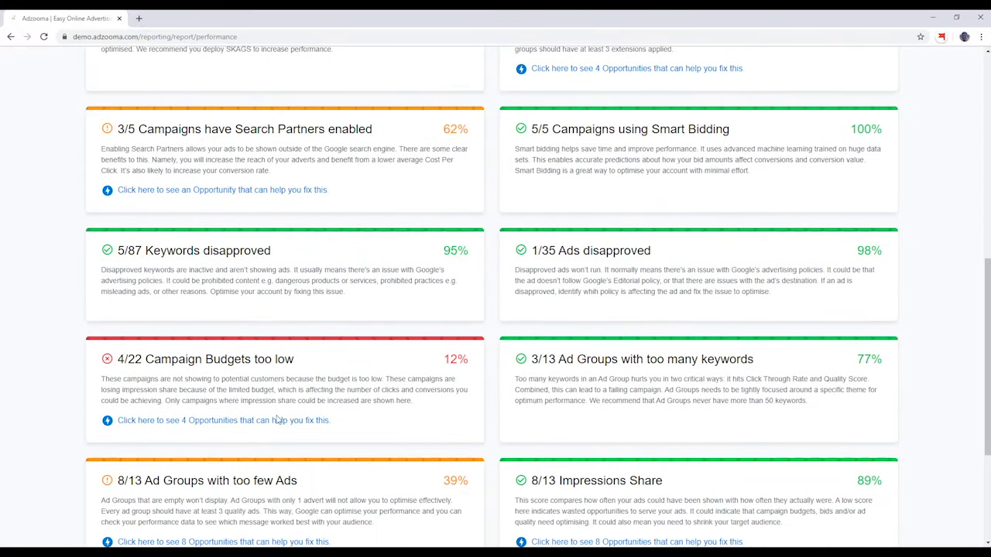
{"action": "scroll", "coordinate": [54, 335], "scroll_direction": "down", "scroll_amount": 2}
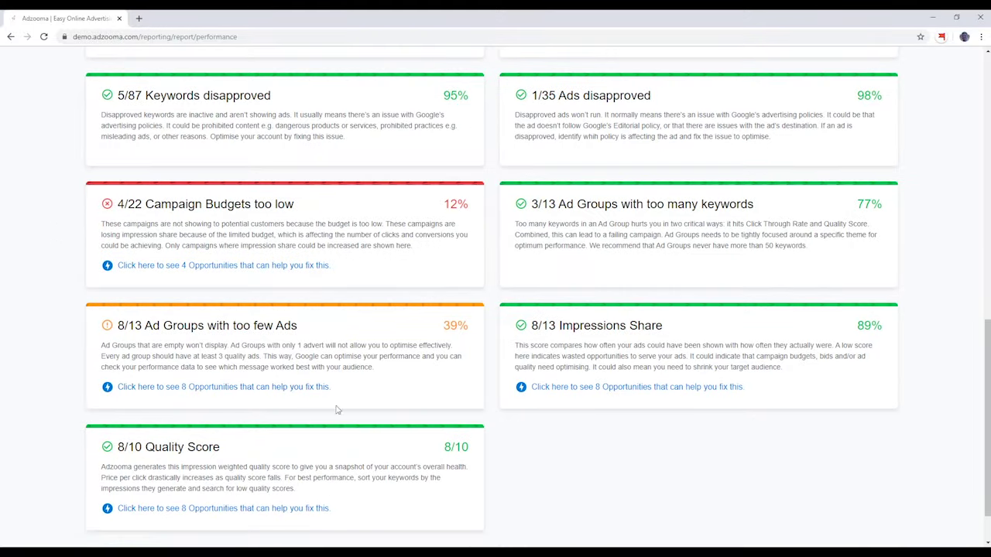
{"action": "scroll", "coordinate": [77, 380], "scroll_direction": "up", "scroll_amount": 2}
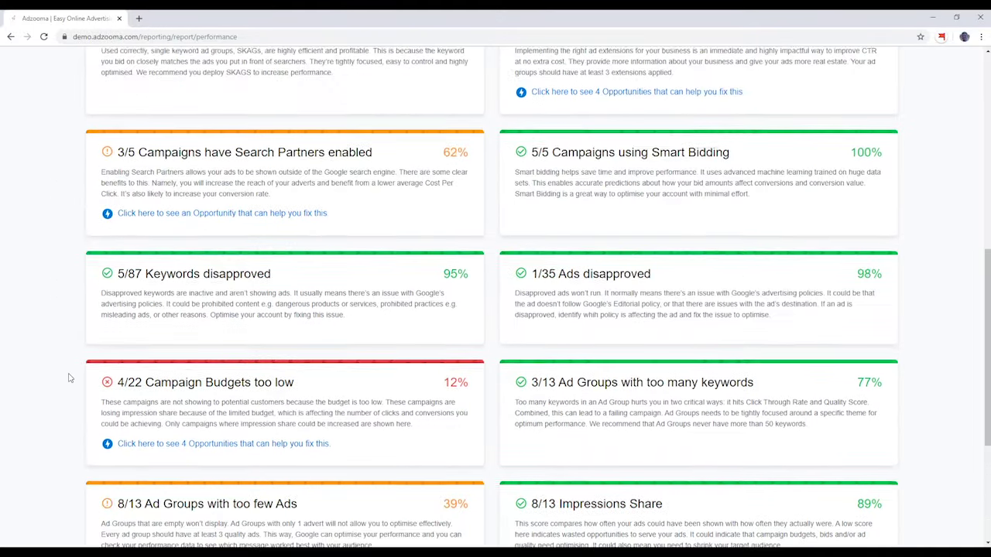
{"action": "scroll", "coordinate": [68, 377], "scroll_direction": "up", "scroll_amount": 6}
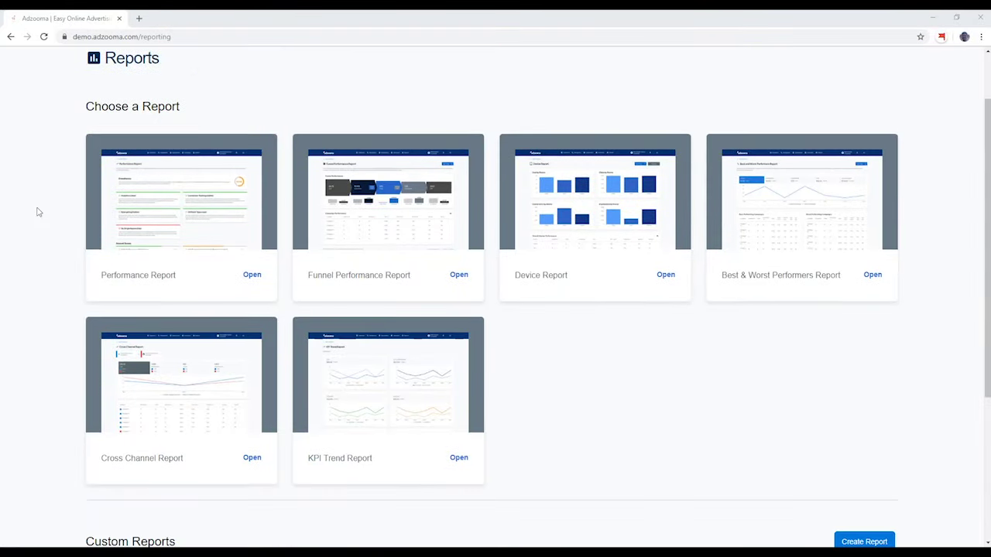
{"action": "scroll", "coordinate": [40, 232], "scroll_direction": "down", "scroll_amount": 1}
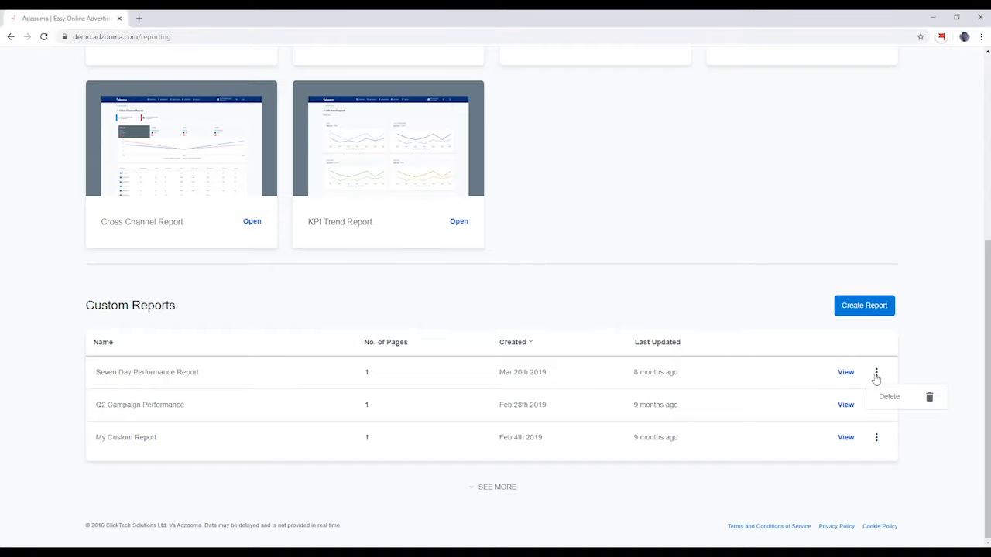
{"action": "left_click", "coordinate": [928, 331]}
Create a custom report with a layout of one wide and two half panels.
{"action": "left_click", "coordinate": [867, 308]}
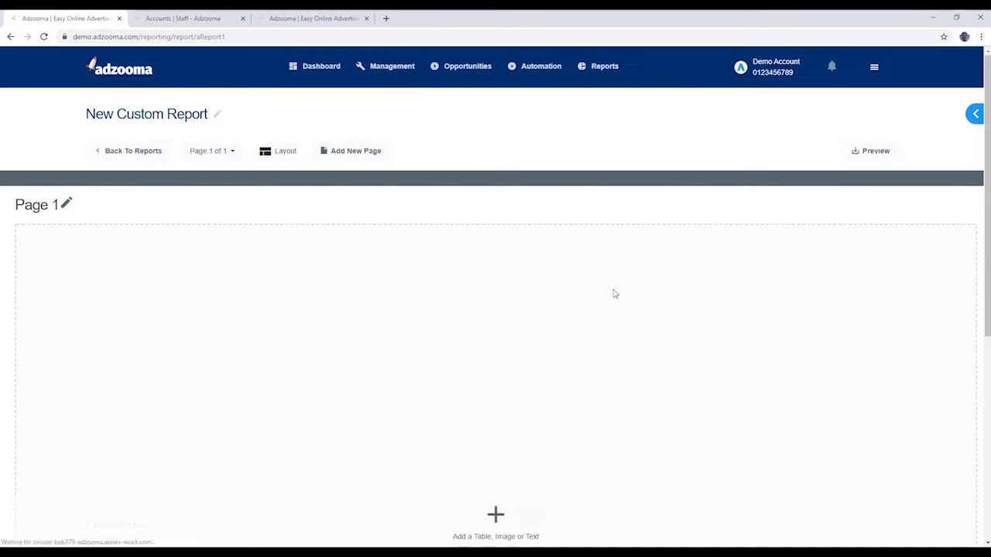
{"action": "scroll", "coordinate": [35, 155], "scroll_direction": "down", "scroll_amount": 2}
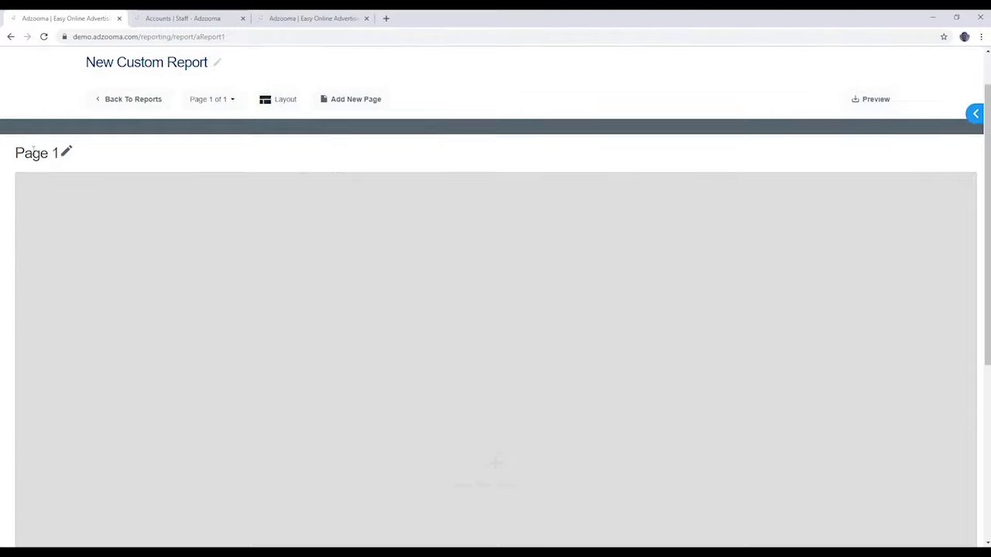
{"action": "scroll", "coordinate": [440, 347], "scroll_direction": "up", "scroll_amount": 1}
{"action": "scroll", "coordinate": [325, 185], "scroll_direction": "up", "scroll_amount": 1}
{"action": "left_click", "coordinate": [267, 151]}
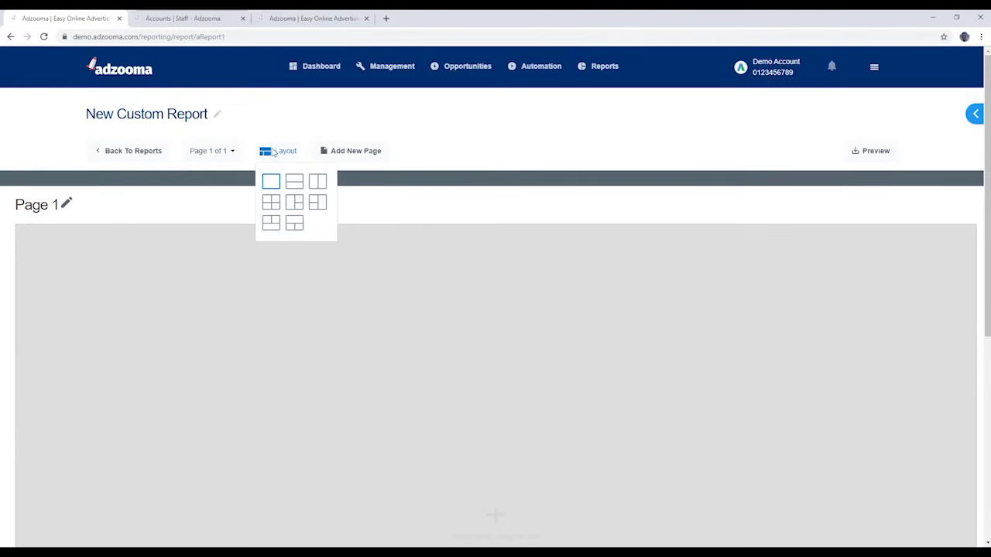
{"action": "left_click", "coordinate": [295, 224]}
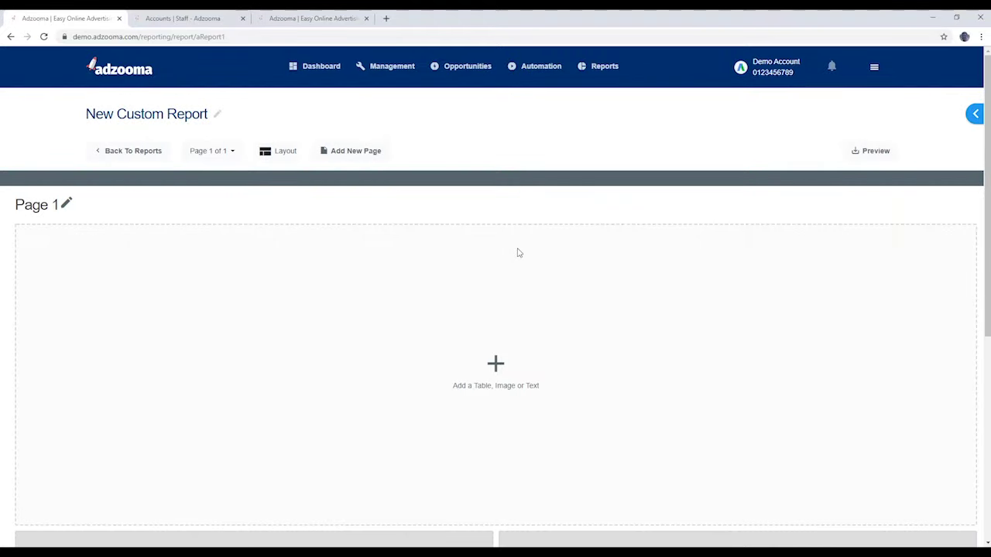
{"action": "scroll", "coordinate": [604, 292], "scroll_direction": "down", "scroll_amount": 1}
Add a Campaign pie chart of Impressions over the Last 7 Days, including Premium Space Boots, to the top panel.
{"action": "left_click", "coordinate": [495, 315]}
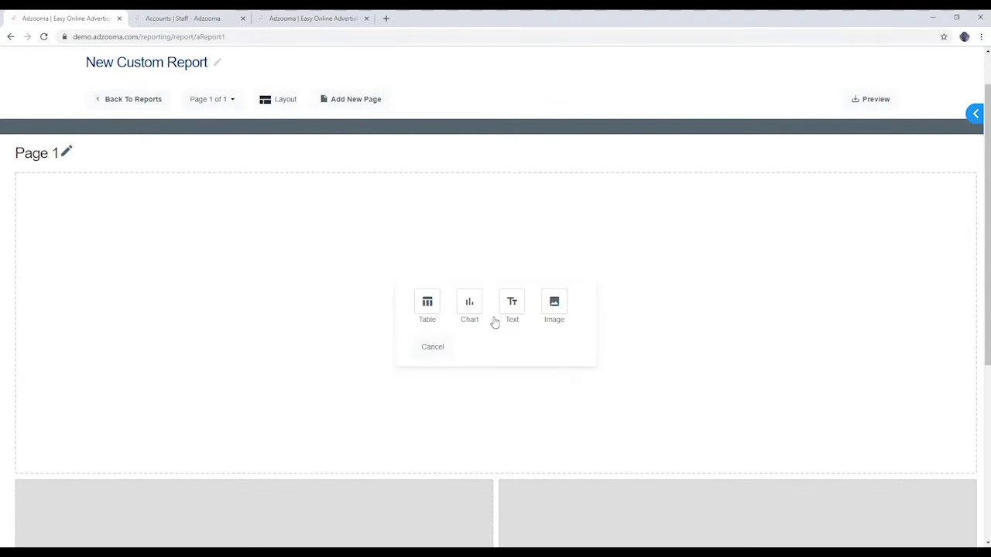
{"action": "left_click", "coordinate": [471, 304]}
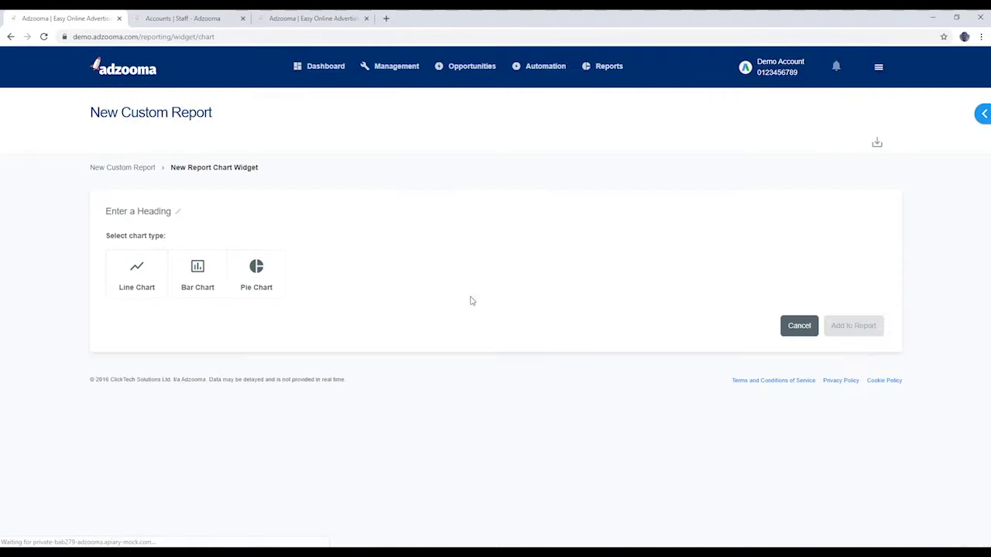
{"action": "left_click", "coordinate": [246, 280]}
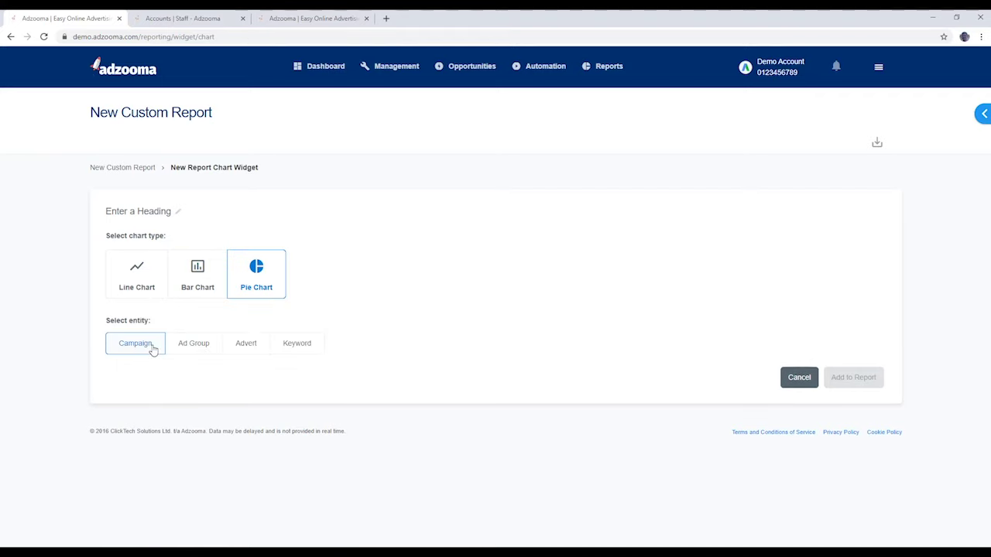
{"action": "left_click", "coordinate": [148, 346]}
{"action": "scroll", "coordinate": [39, 284], "scroll_direction": "down", "scroll_amount": 1}
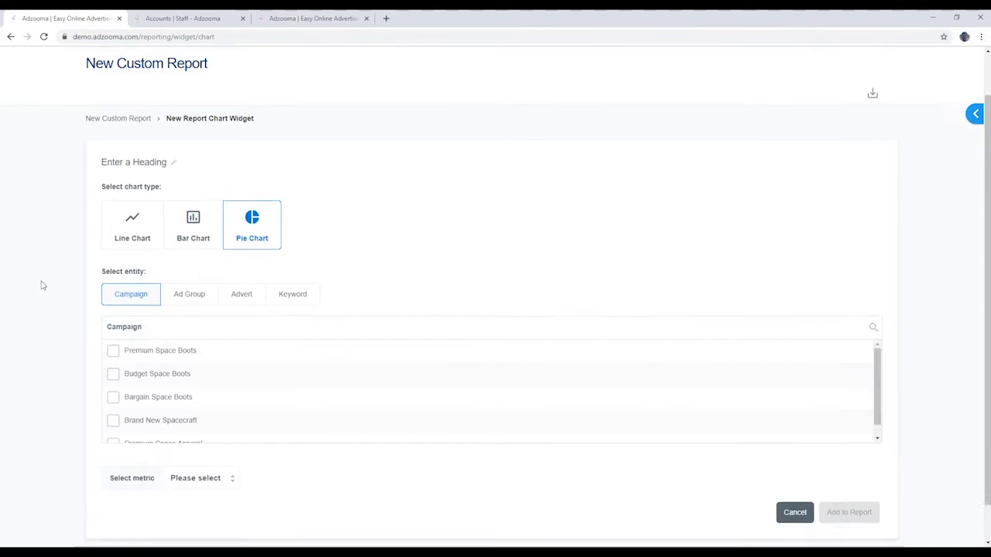
{"action": "left_click", "coordinate": [112, 349]}
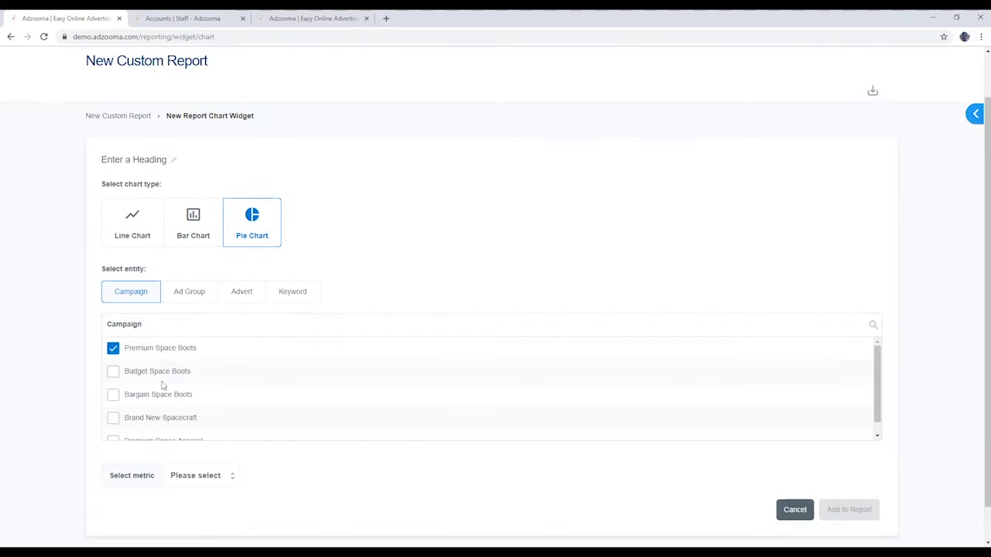
{"action": "left_click", "coordinate": [213, 478]}
{"action": "left_click", "coordinate": [197, 499]}
{"action": "scroll", "coordinate": [867, 495], "scroll_direction": "down", "scroll_amount": 1}
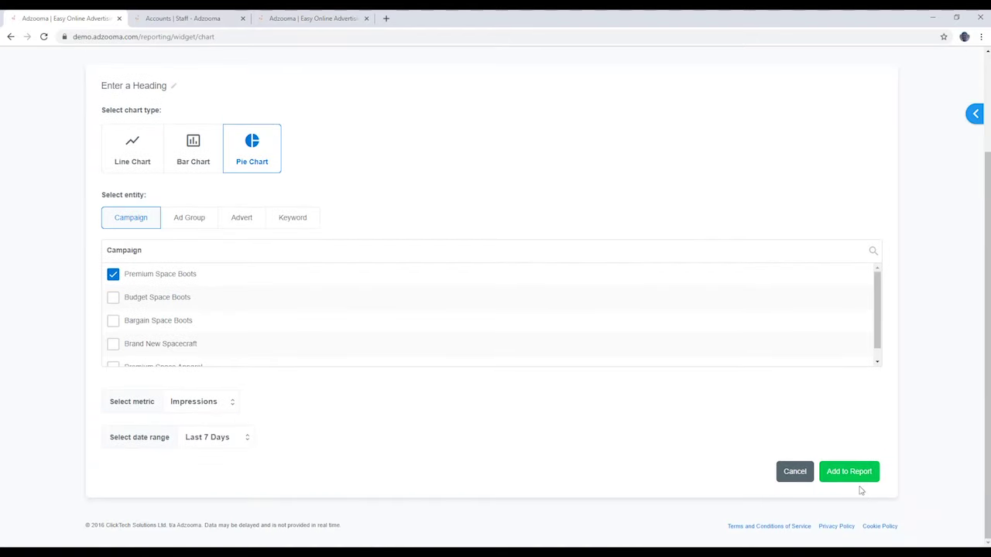
{"action": "left_click", "coordinate": [849, 472]}
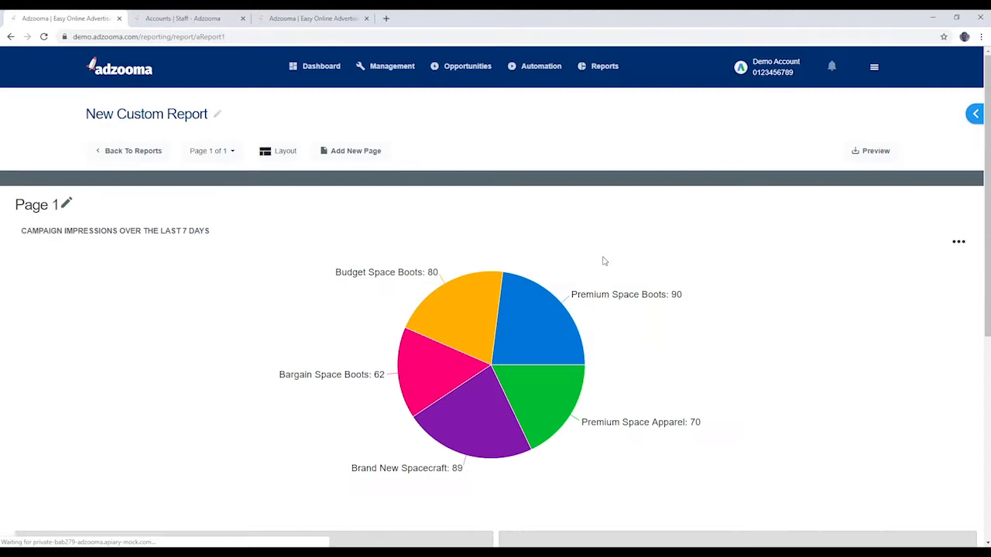
{"action": "scroll", "coordinate": [210, 285], "scroll_direction": "down", "scroll_amount": 1}
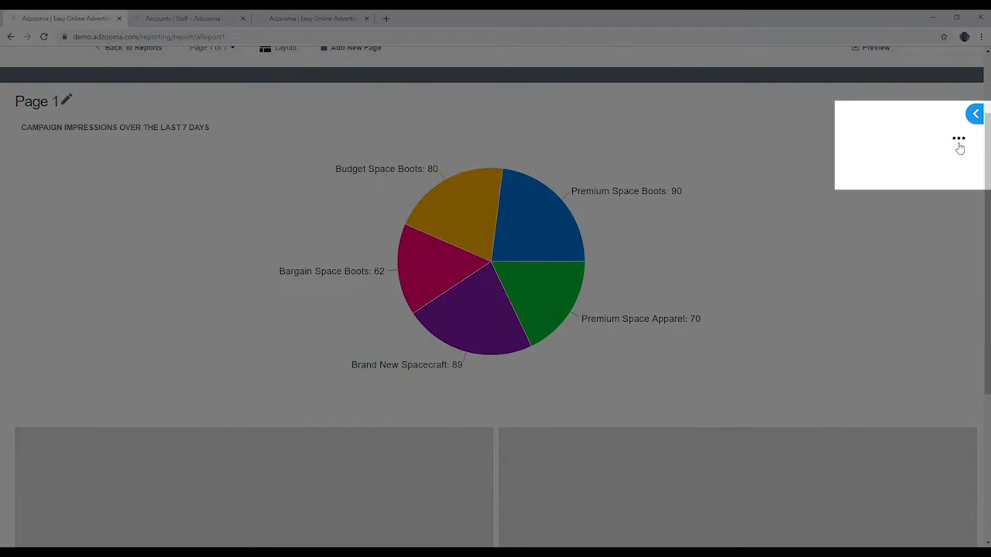
{"action": "left_click", "coordinate": [958, 138]}
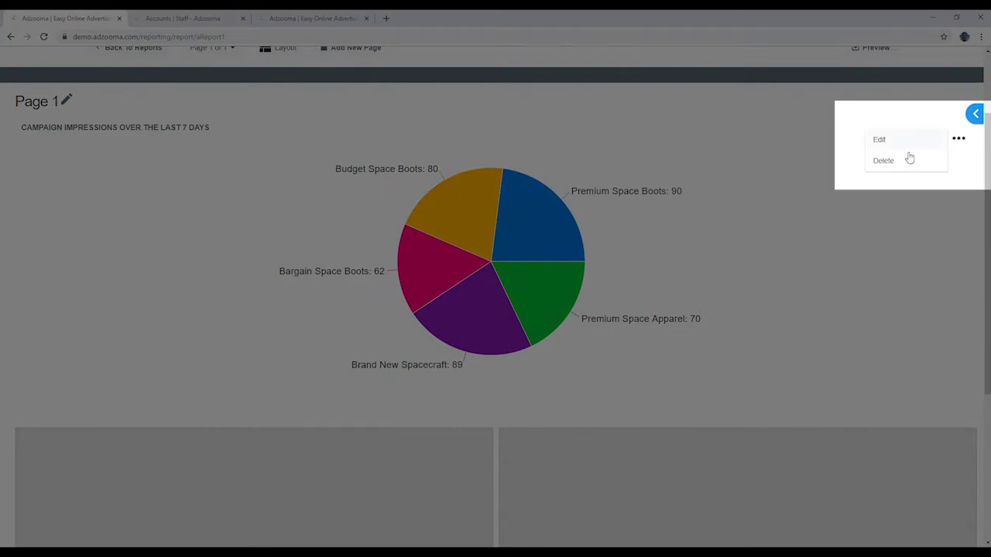
{"action": "left_click", "coordinate": [782, 140]}
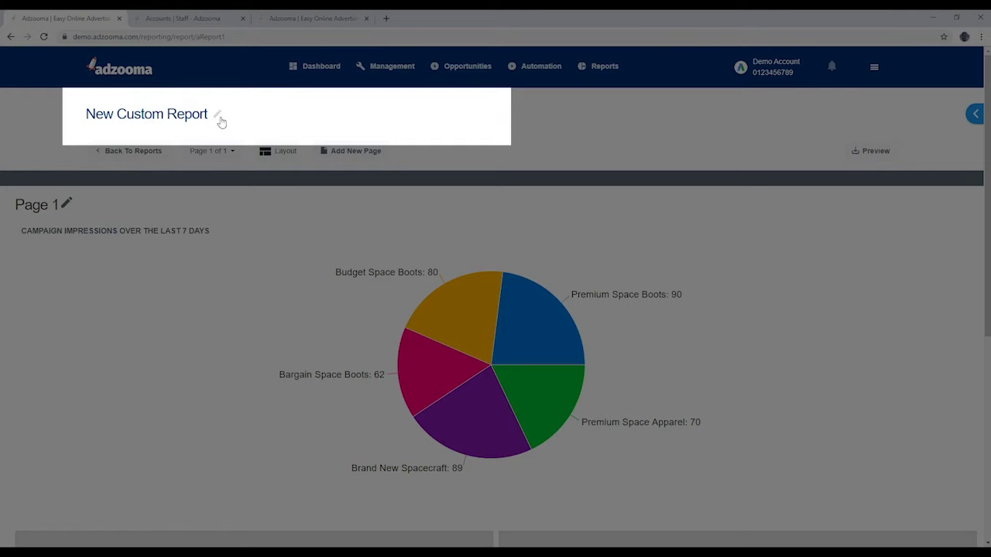
{"action": "left_click", "coordinate": [220, 117]}
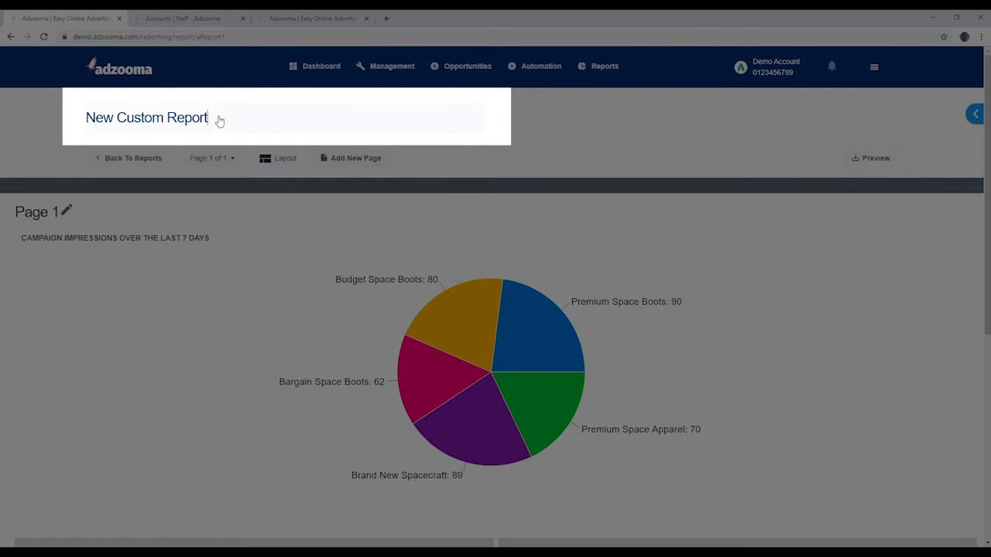
{"action": "left_click", "coordinate": [575, 124]}
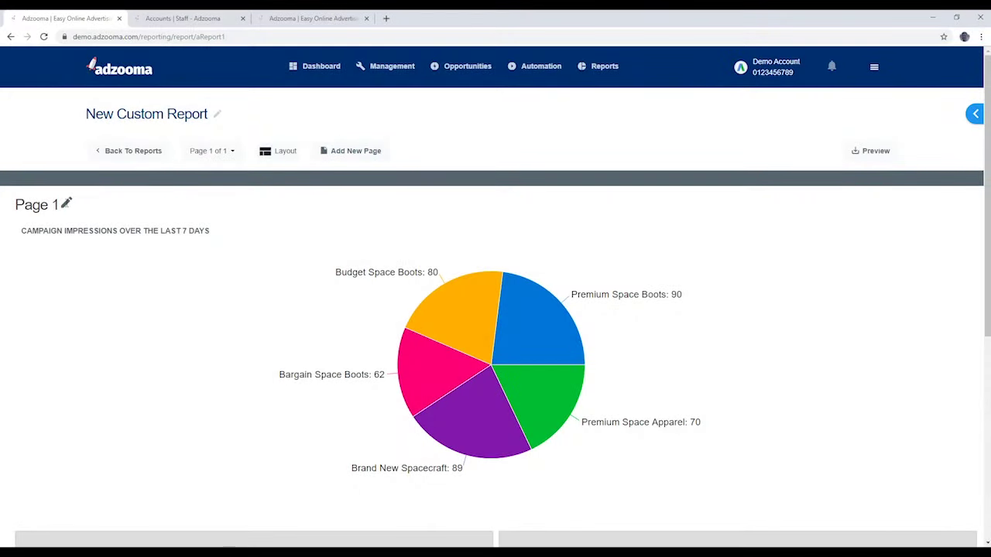